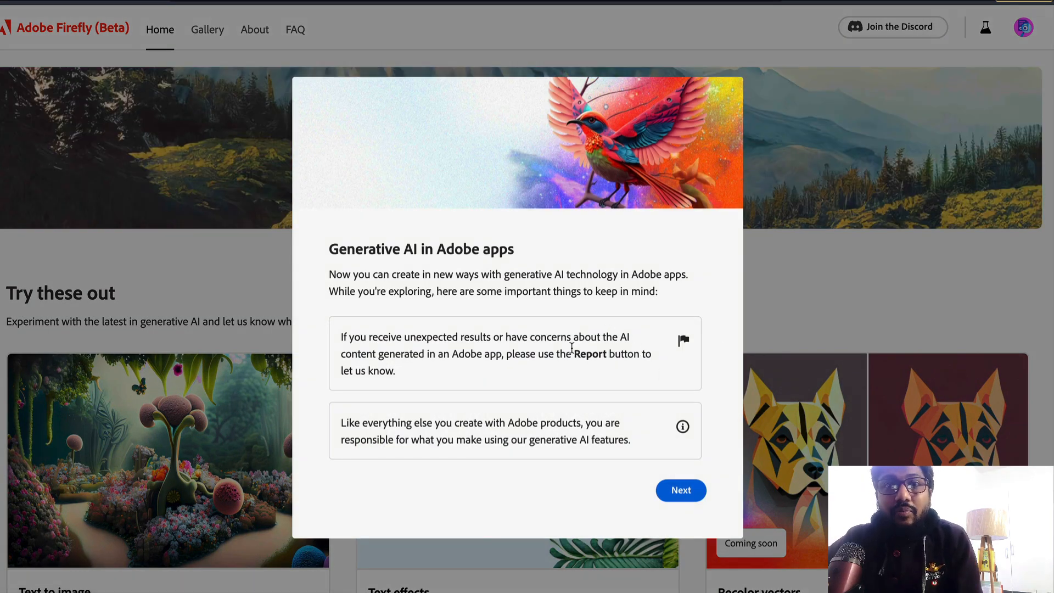
# Step: Read the two notices about reporting results and responsibility for generated content, and continue to the user guidelines
pyautogui.moveTo(411, 379); pyautogui.dragTo(347, 340)
pyautogui.moveTo(632, 441); pyautogui.dragTo(335, 426)
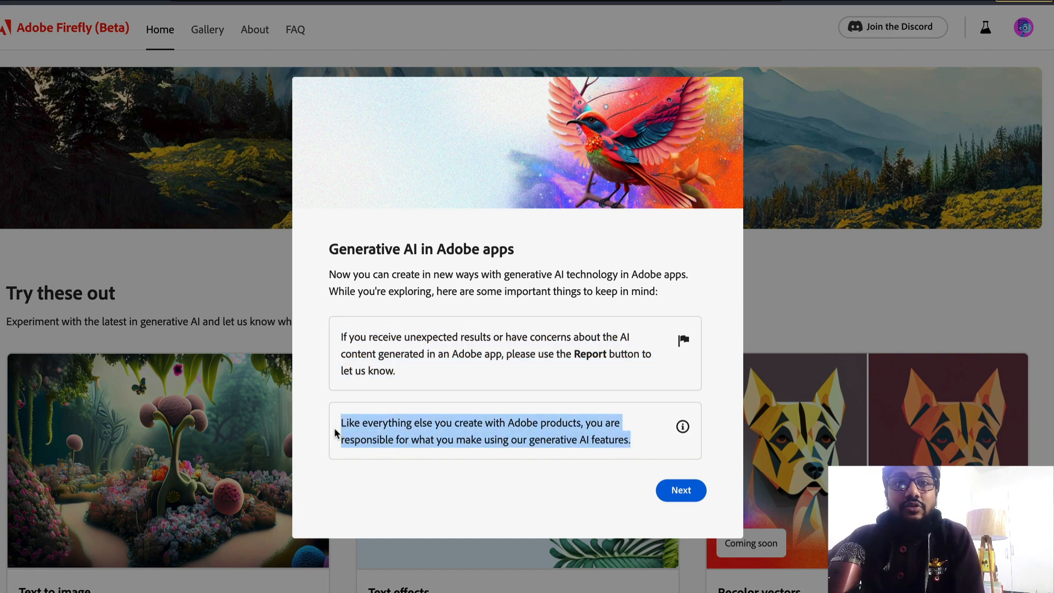
pyautogui.tripleClick(338, 423)
pyautogui.click(375, 439)
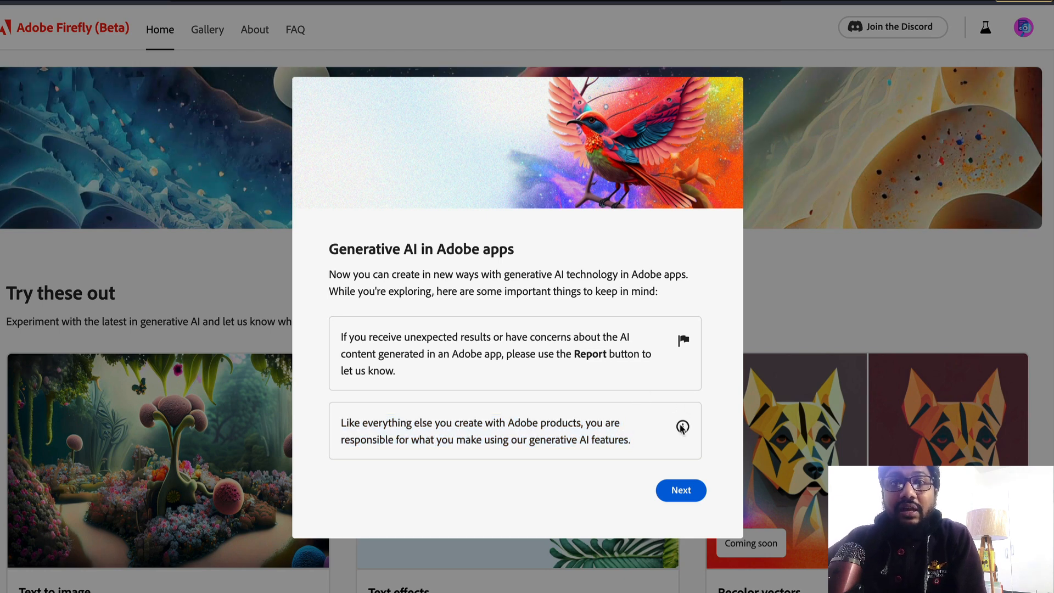
pyautogui.click(681, 490)
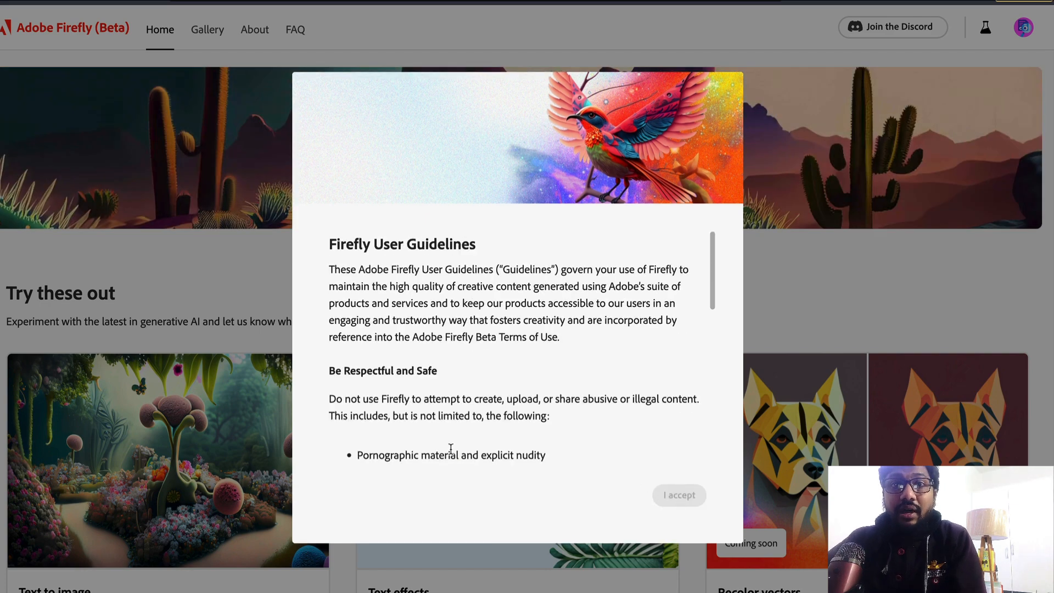
# Step: Read the Firefly User Guidelines through to the More Information section and accept them
pyautogui.scroll(-3, 493, 437)
pyautogui.scroll(3, 493, 433)
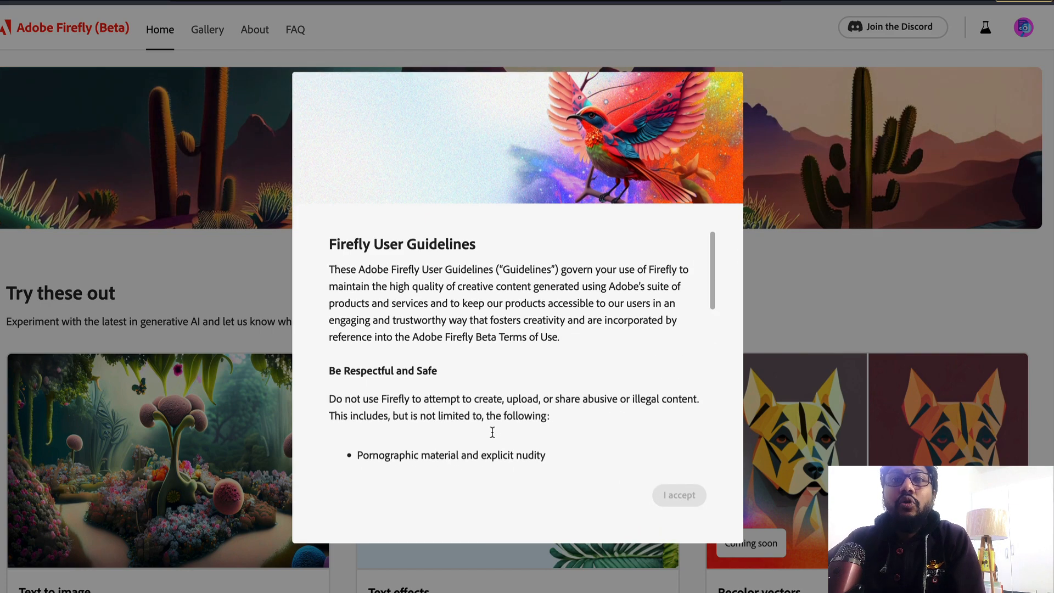
pyautogui.scroll(-3, 372, 301)
pyautogui.moveTo(327, 317); pyautogui.dragTo(560, 344)
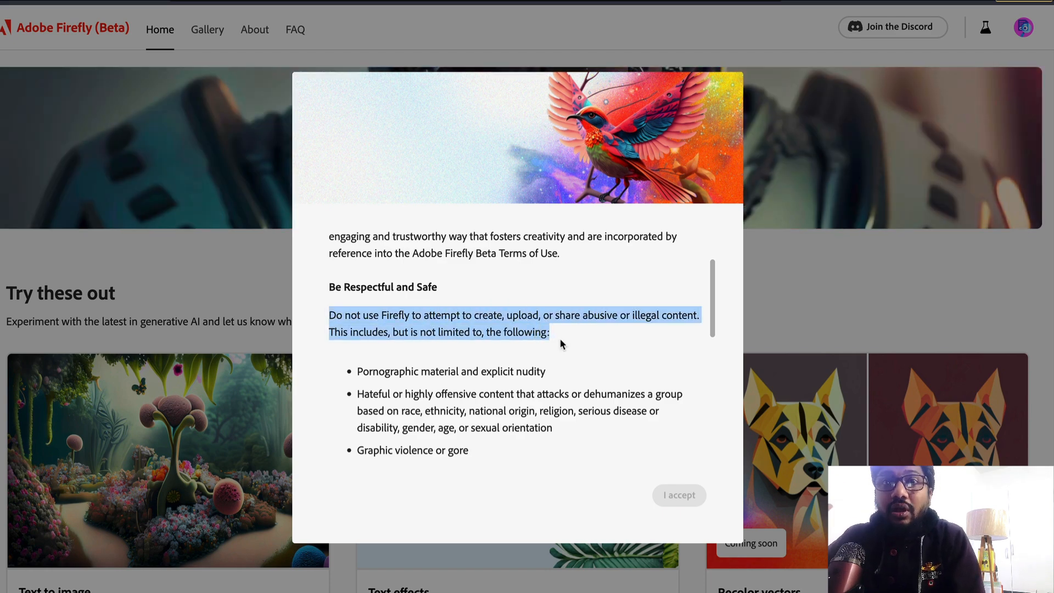
pyautogui.click(559, 344)
pyautogui.scroll(-2, 559, 343)
pyautogui.scroll(-2, 361, 345)
pyautogui.scroll(-2, 361, 345)
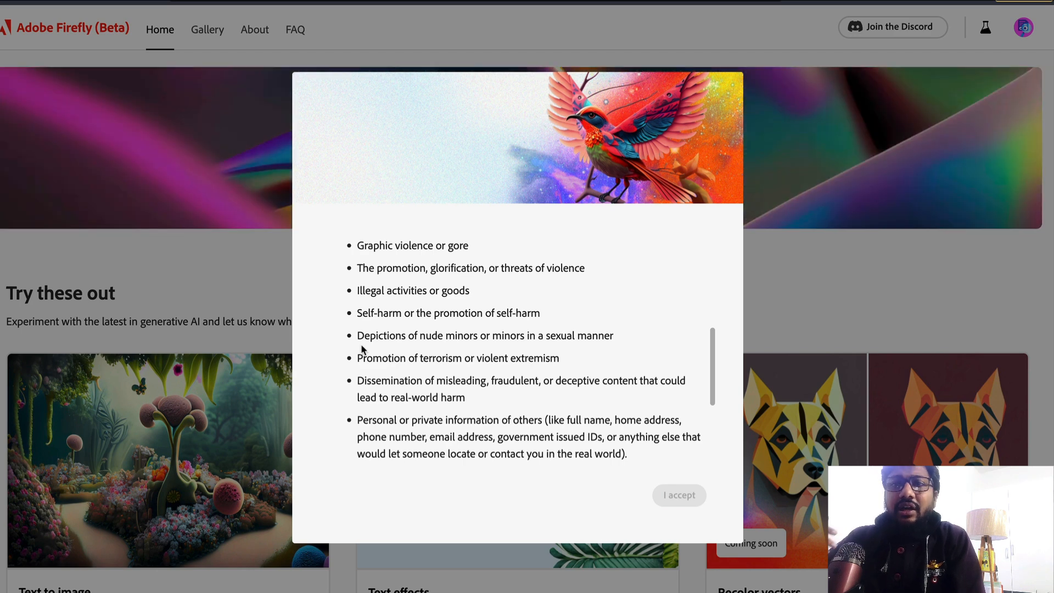
pyautogui.scroll(-1, 361, 349)
pyautogui.scroll(-1, 361, 345)
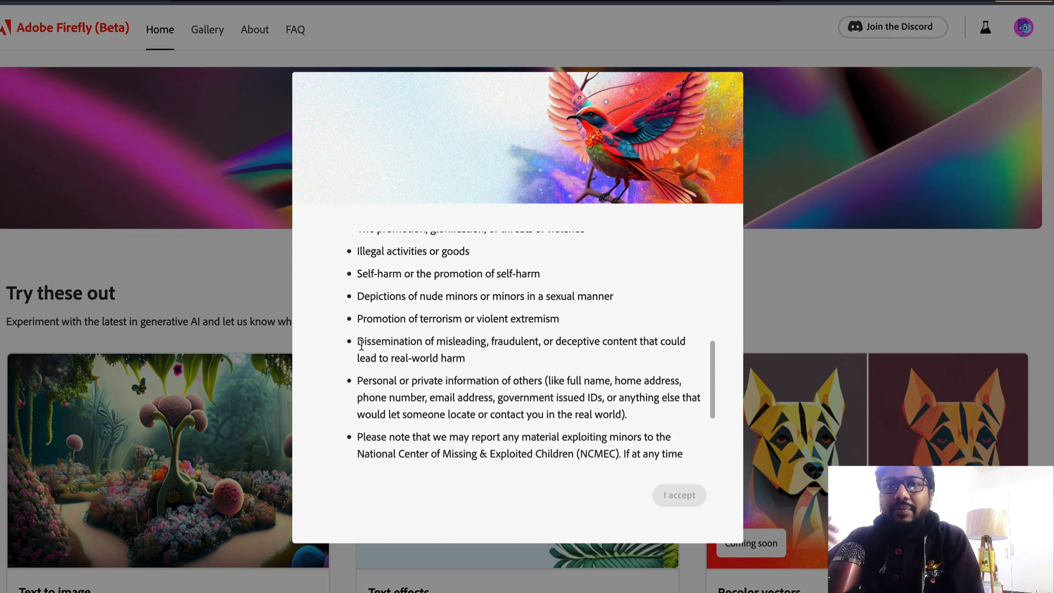
pyautogui.scroll(-3, 361, 345)
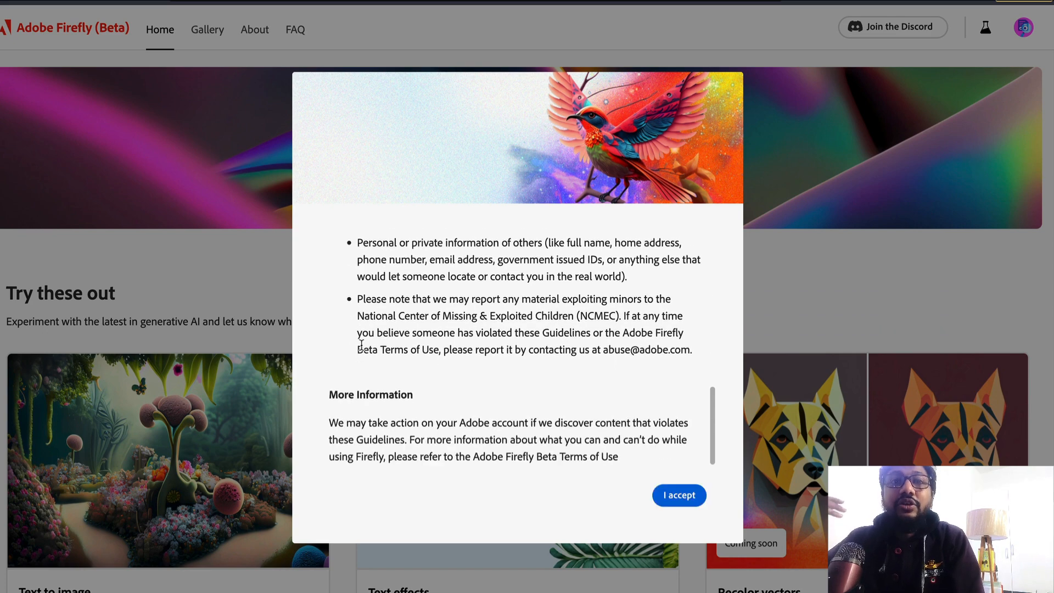
pyautogui.click(673, 495)
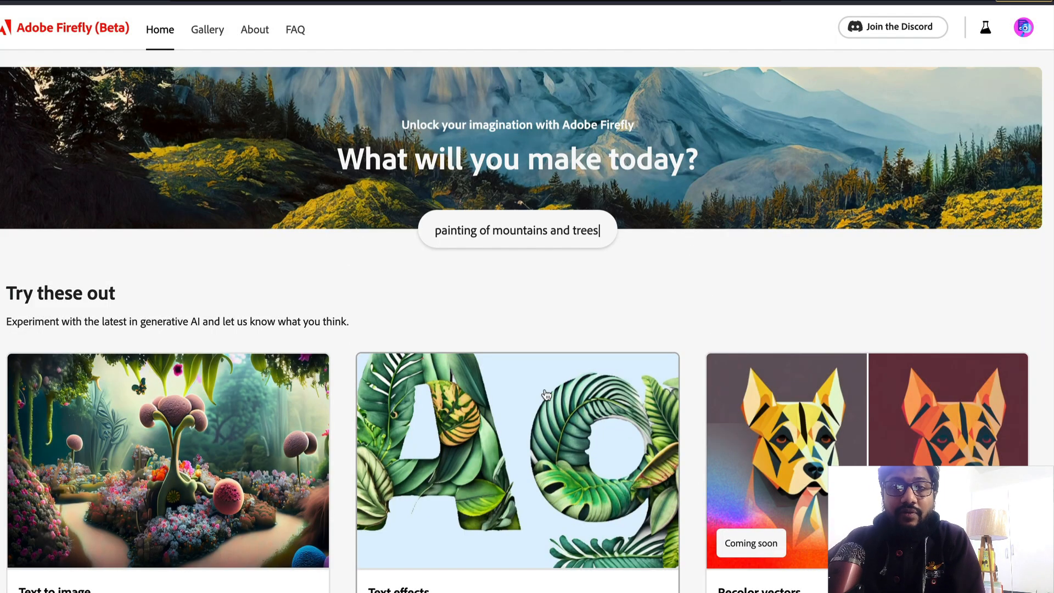
# Step: Examine the features under Try these out and browse the sample images under Get inspired
pyautogui.scroll(-2, 546, 394)
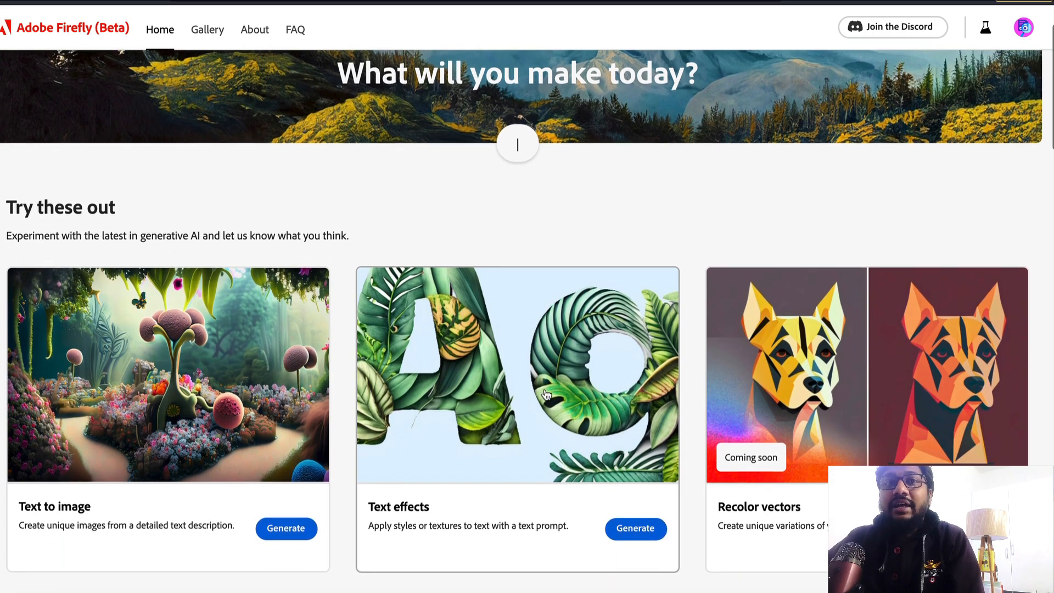
pyautogui.scroll(-1, 546, 394)
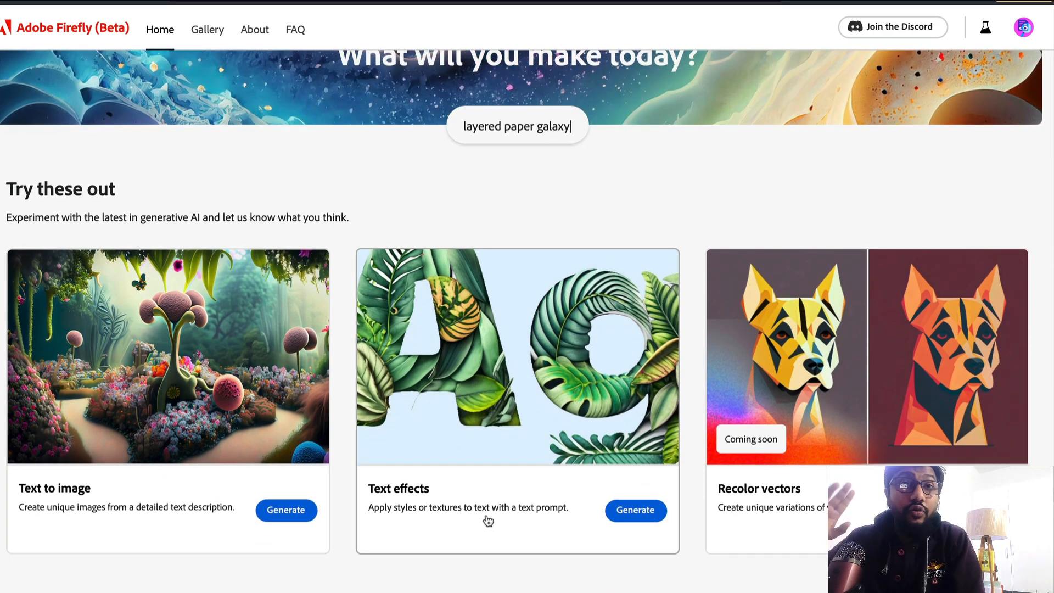
pyautogui.scroll(-1, 486, 521)
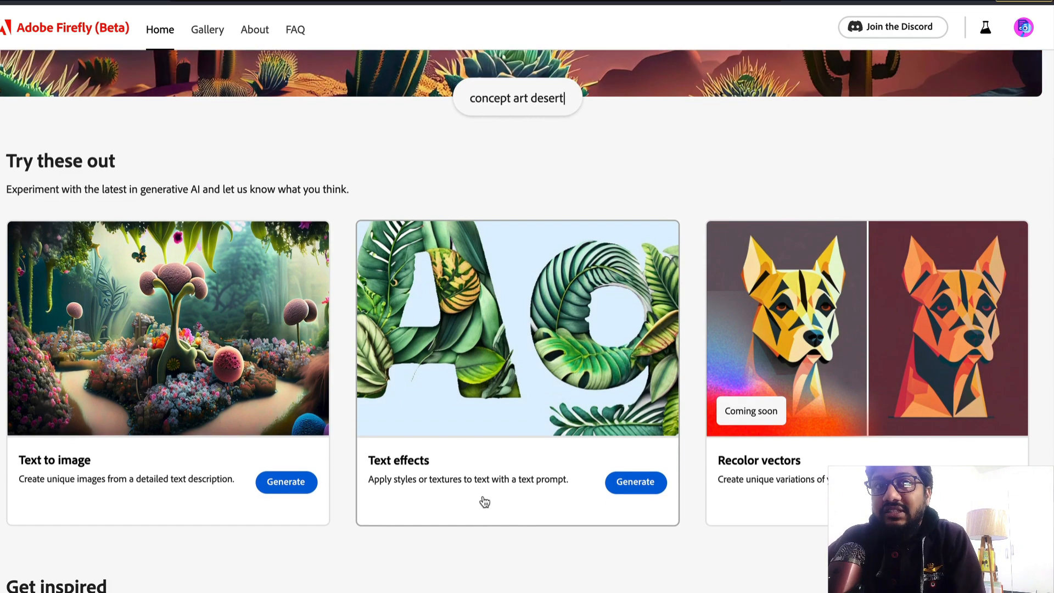
pyautogui.scroll(-1, 483, 500)
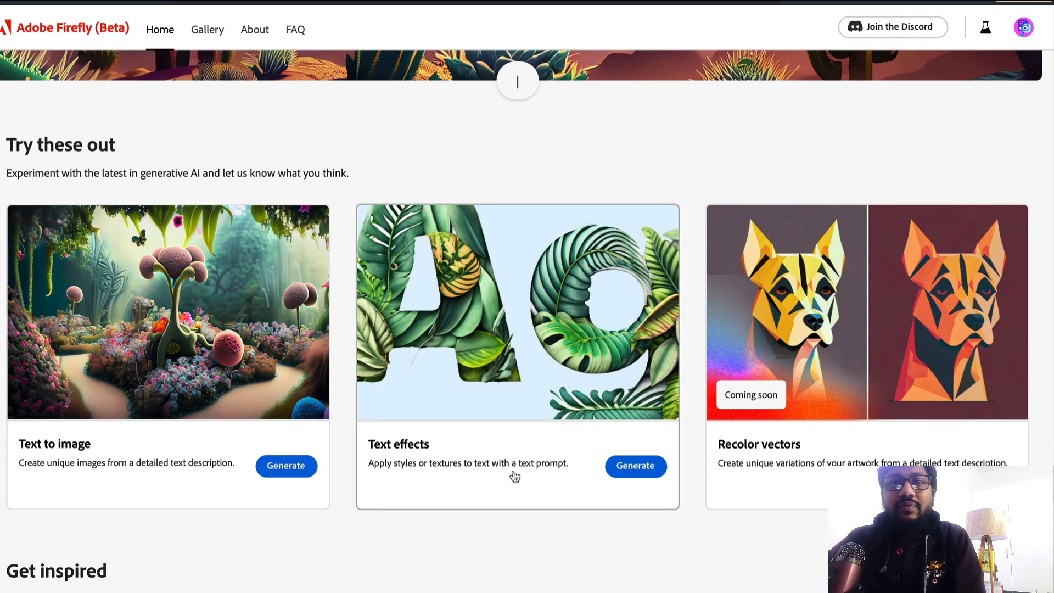
pyautogui.scroll(-3, 859, 444)
pyautogui.scroll(-4, 858, 445)
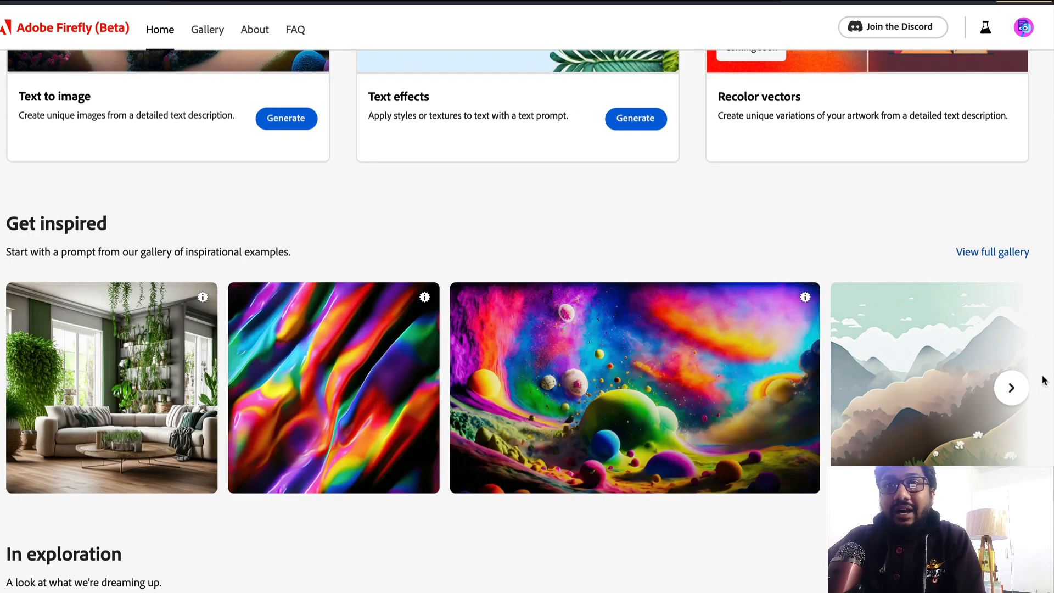
pyautogui.click(1010, 400)
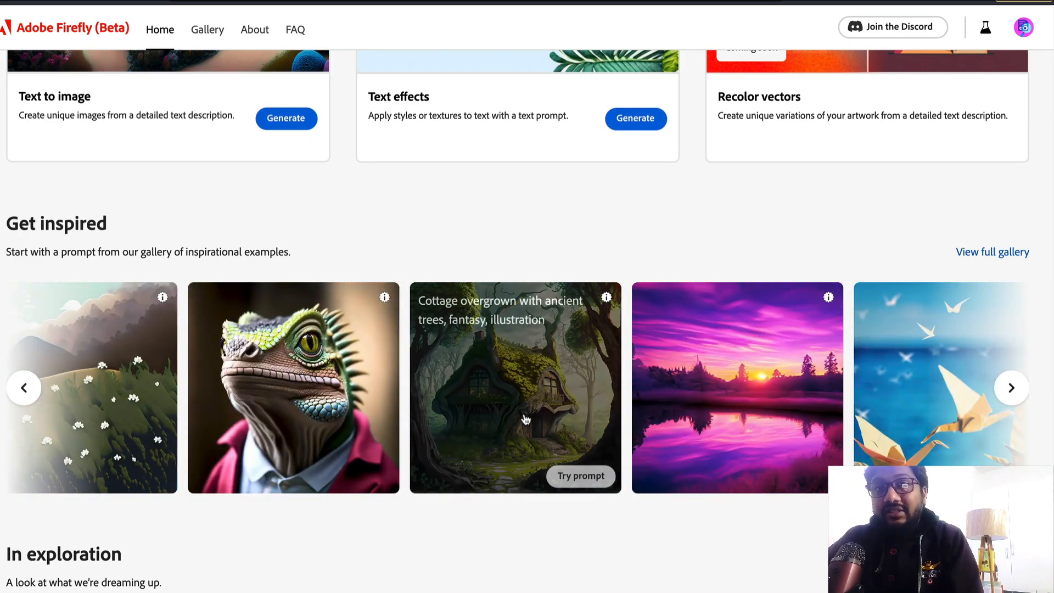
pyautogui.click(21, 389)
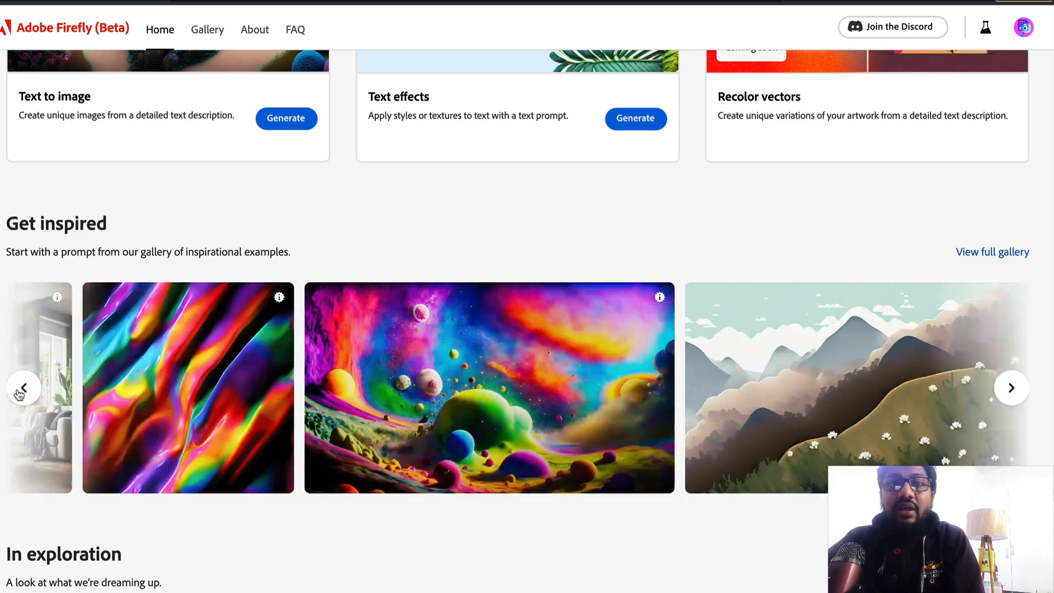
# Step: Look through the In exploration section, from Inpainting to Text to template, to review the planned features
pyautogui.scroll(-2, 178, 541)
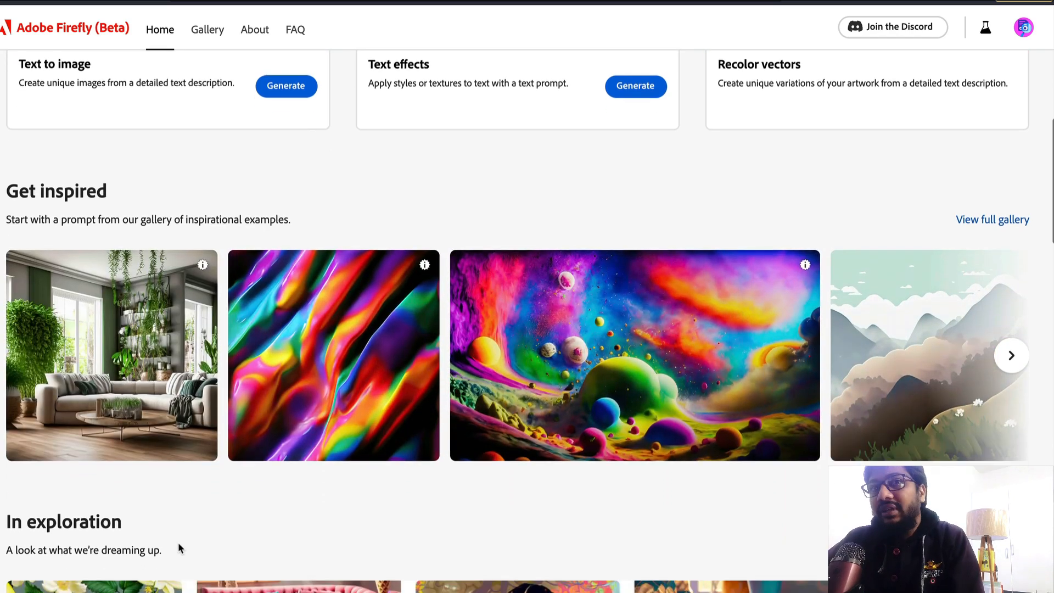
pyautogui.scroll(-2, 178, 542)
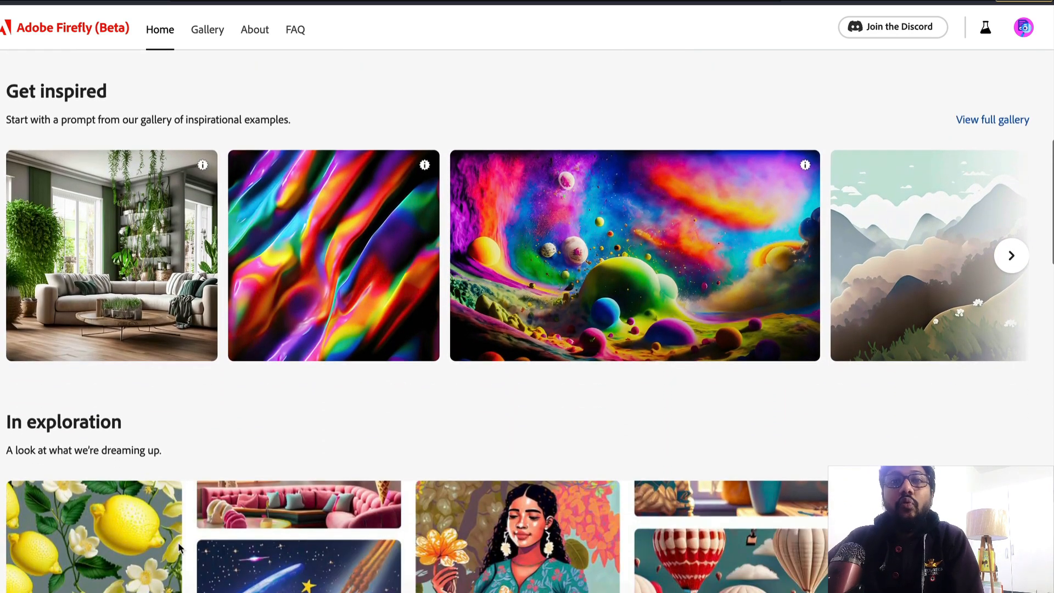
pyautogui.scroll(-5, 177, 543)
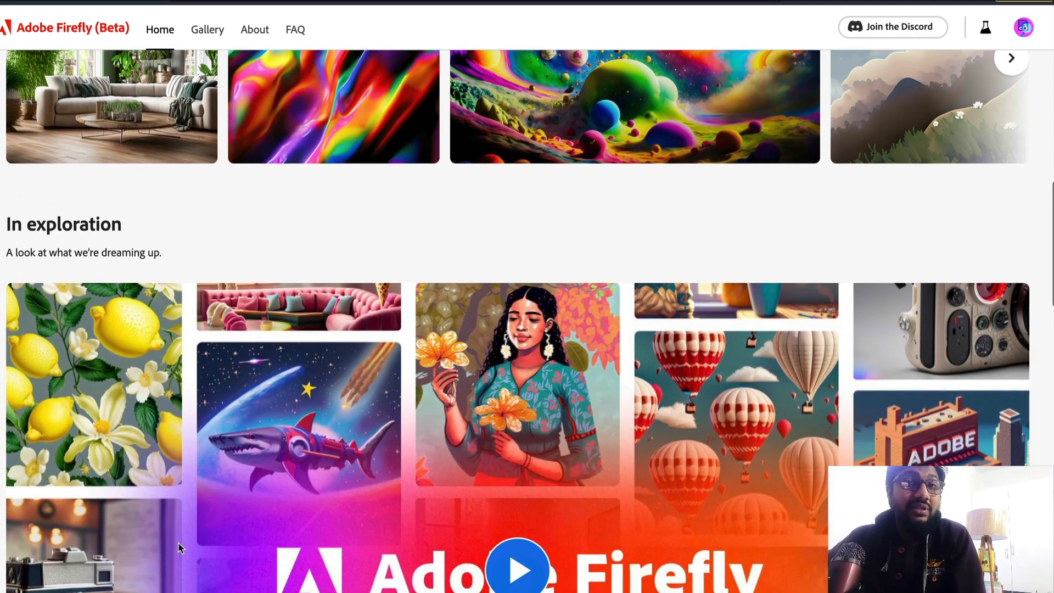
pyautogui.scroll(-10, 178, 542)
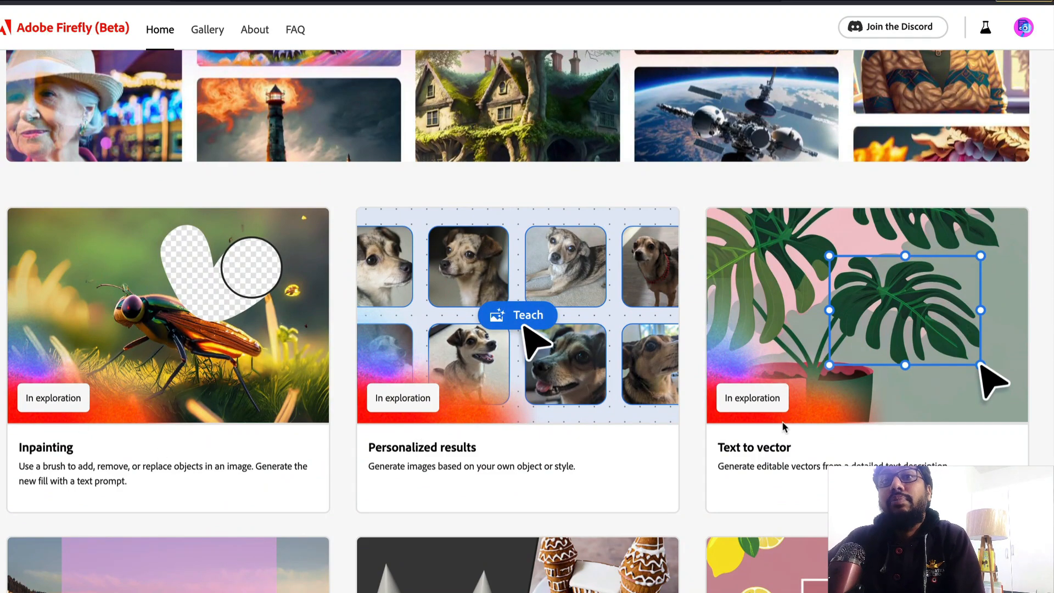
pyautogui.scroll(-3, 783, 427)
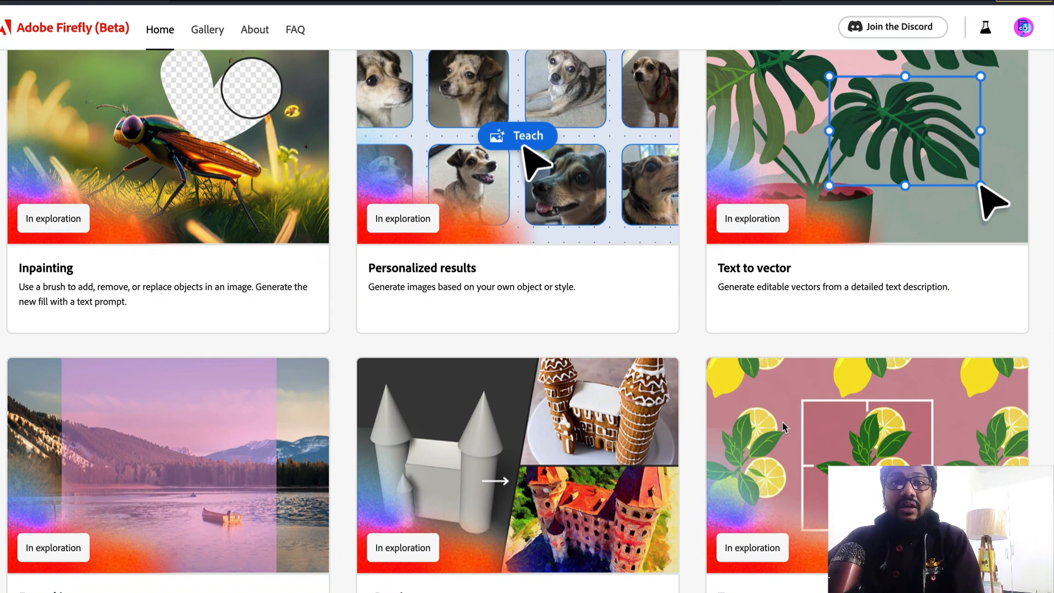
pyautogui.scroll(-1, 785, 427)
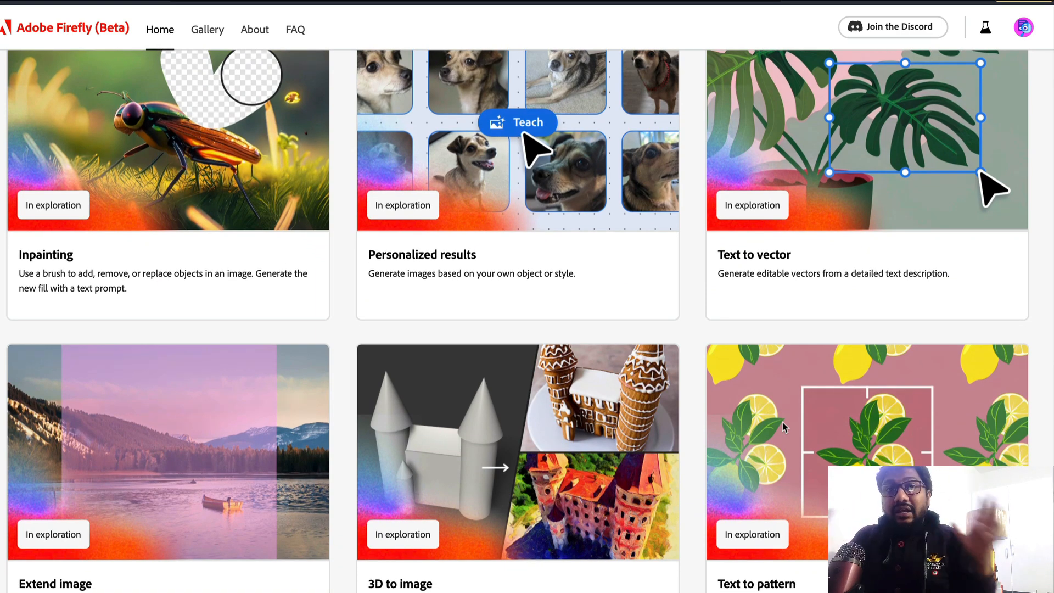
pyautogui.scroll(-5, 783, 427)
pyautogui.scroll(-5, 784, 427)
pyautogui.scroll(1, 783, 426)
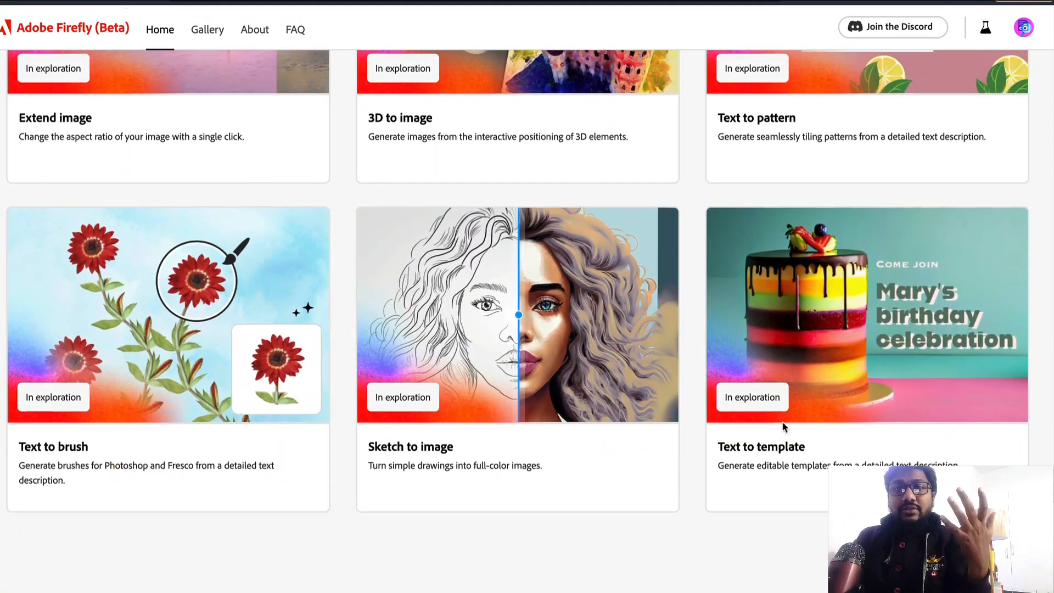
pyautogui.scroll(1, 783, 427)
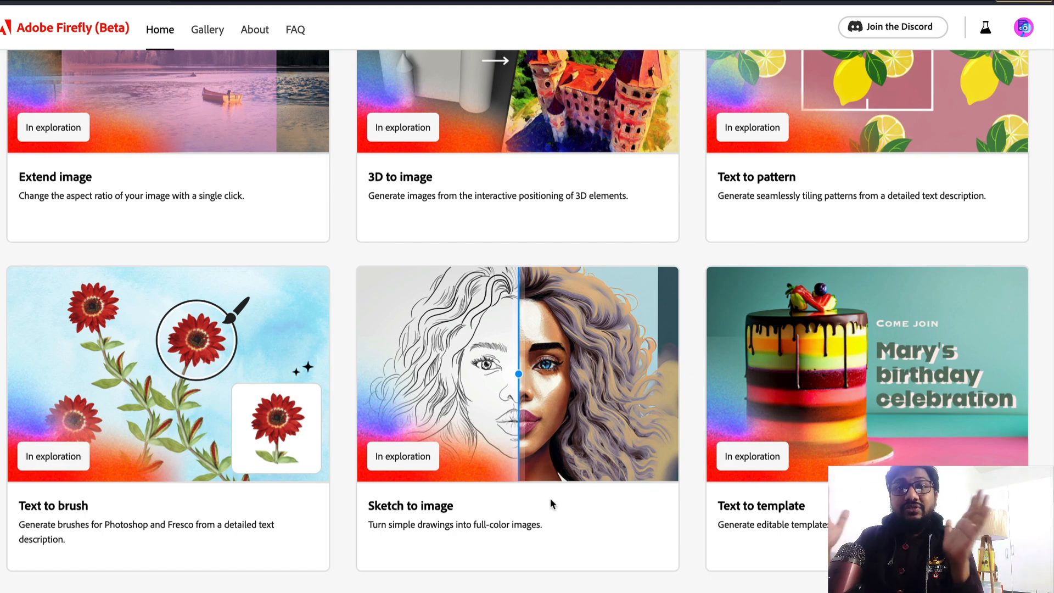
# Step: Return to the Try these out section and open the Text effects generator
pyautogui.scroll(3, 550, 498)
pyautogui.scroll(15, 550, 501)
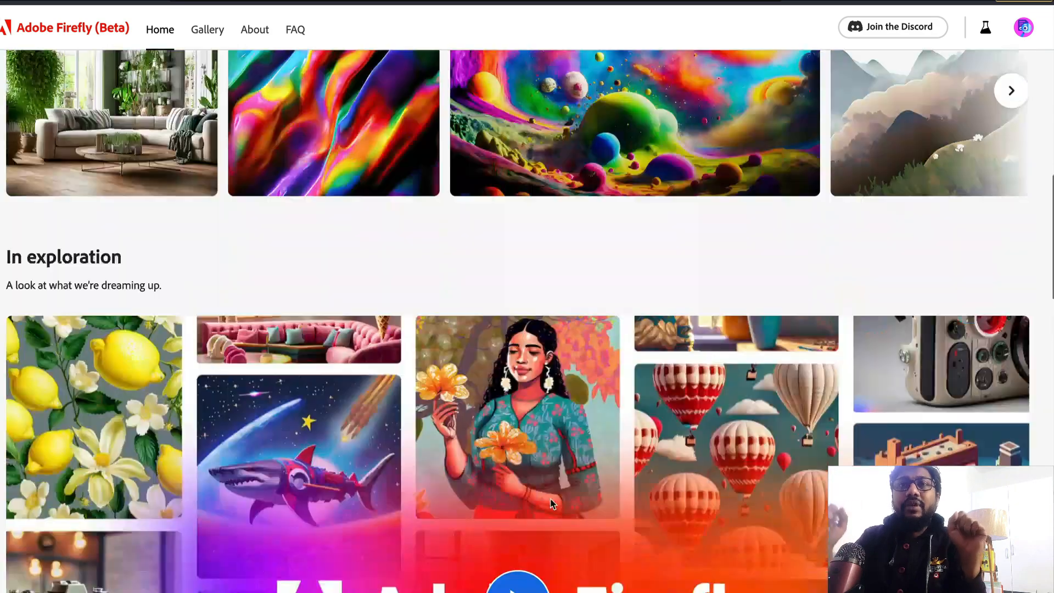
pyautogui.scroll(-4, 550, 501)
pyautogui.scroll(1, 550, 498)
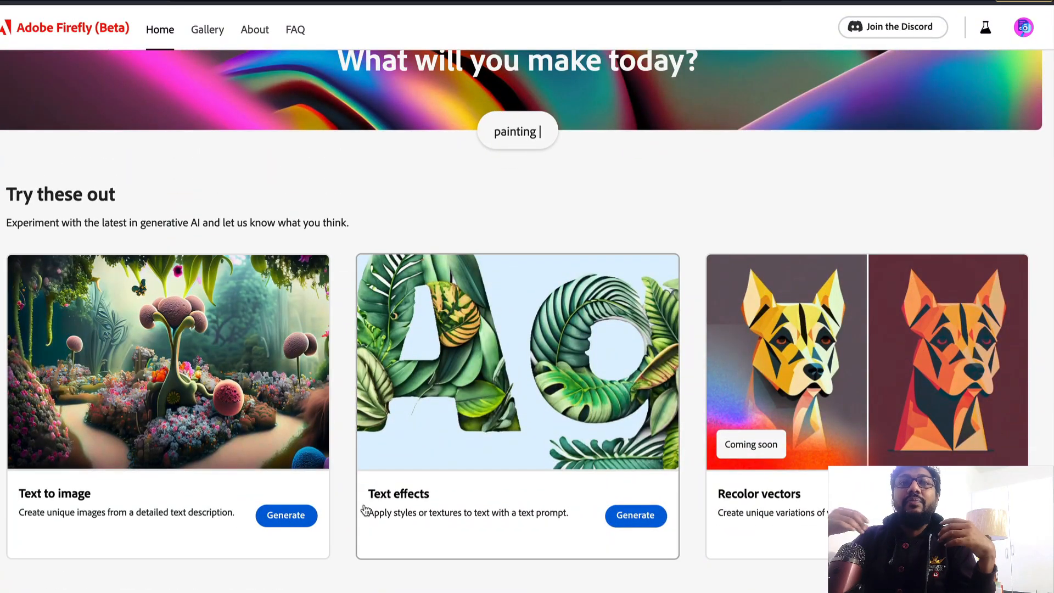
pyautogui.click(637, 510)
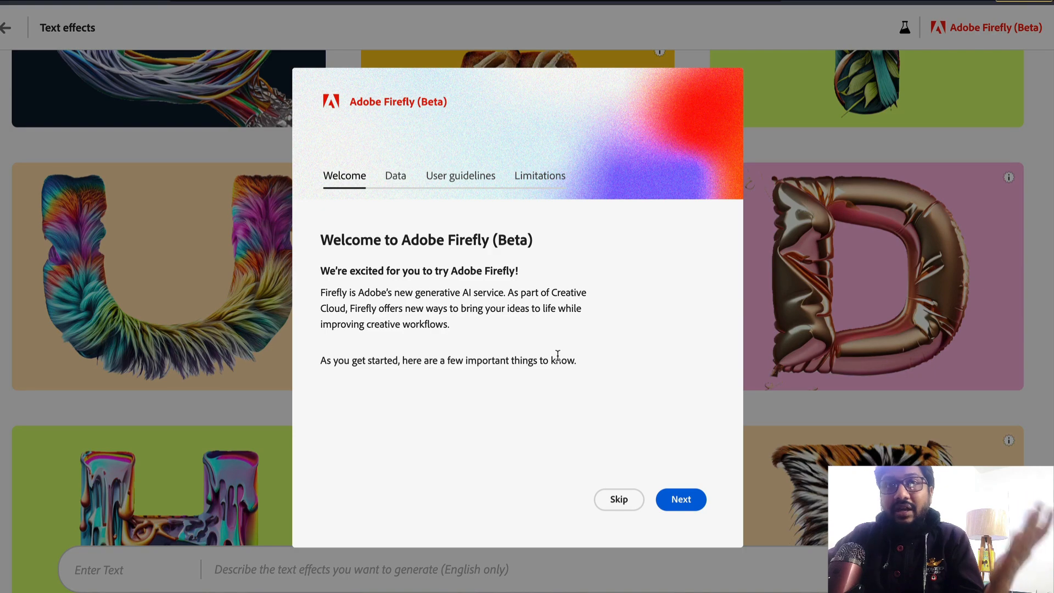
# Step: Go through the Welcome, Data, User guidelines and Limitations pages of the introduction and finish it
pyautogui.click(675, 504)
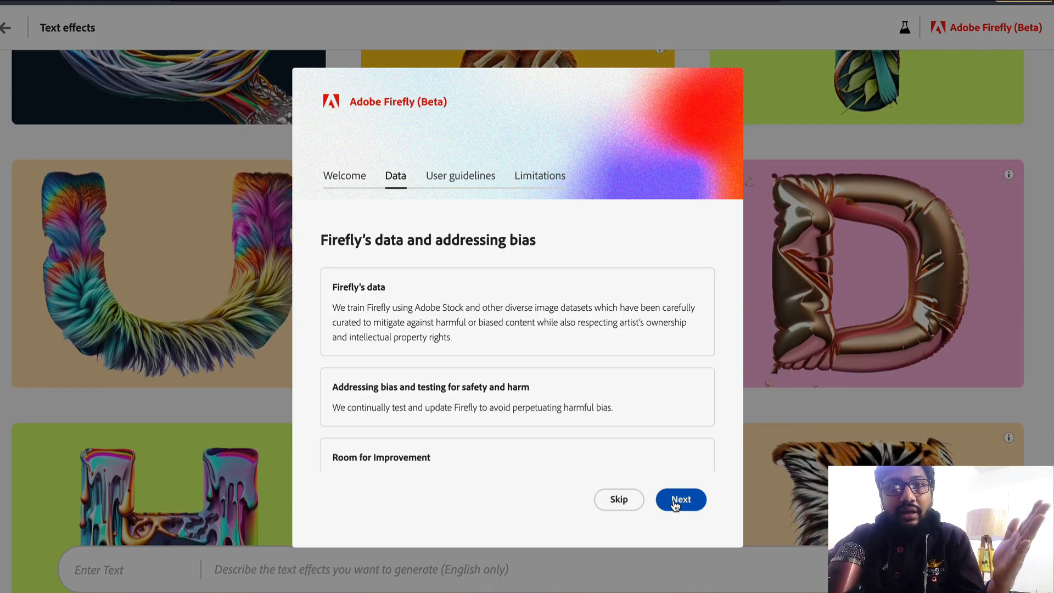
pyautogui.click(675, 504)
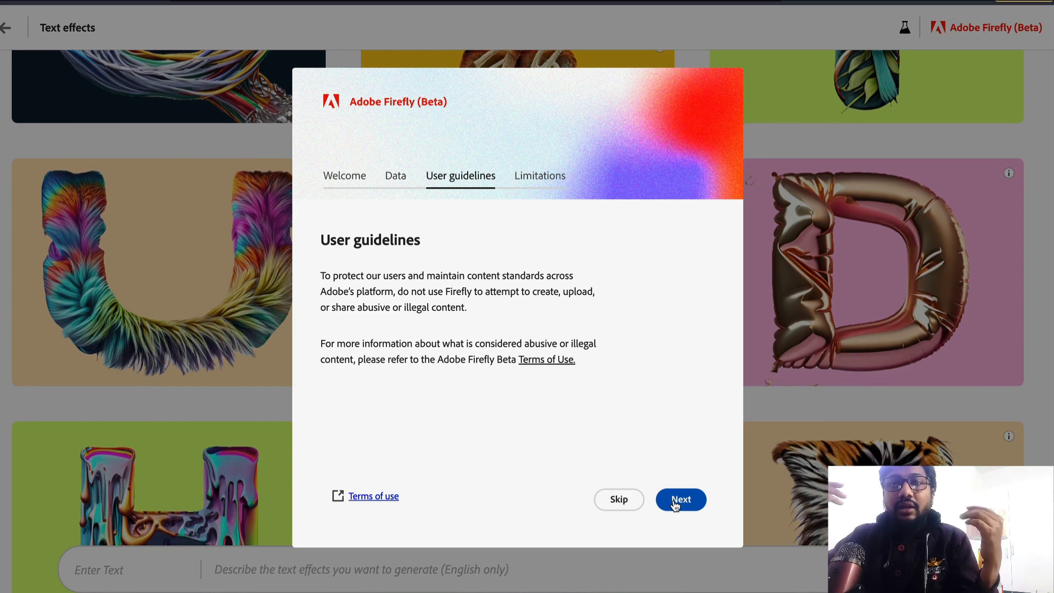
pyautogui.click(675, 504)
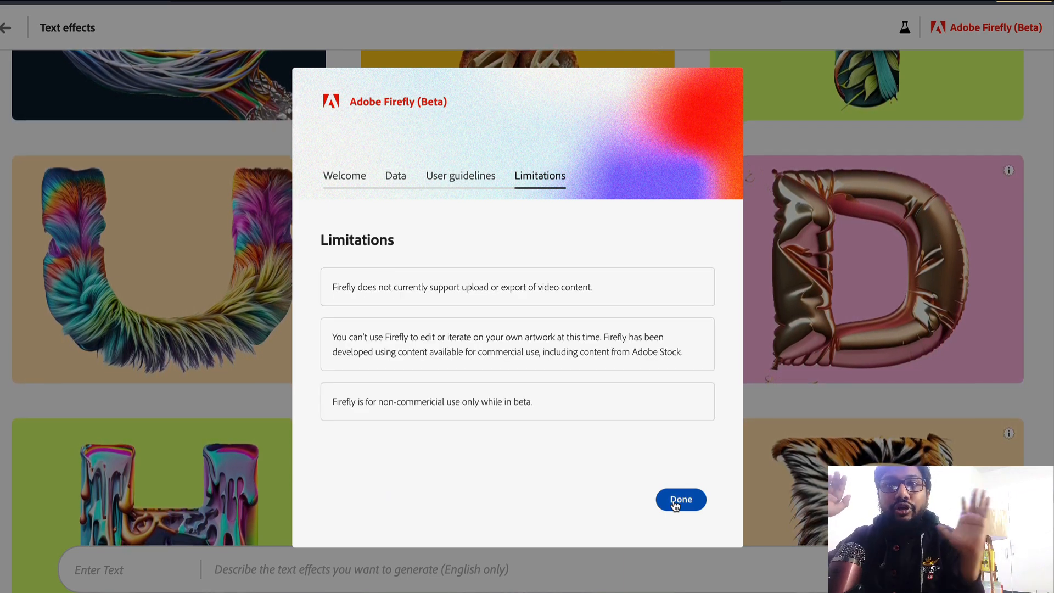
pyautogui.click(675, 504)
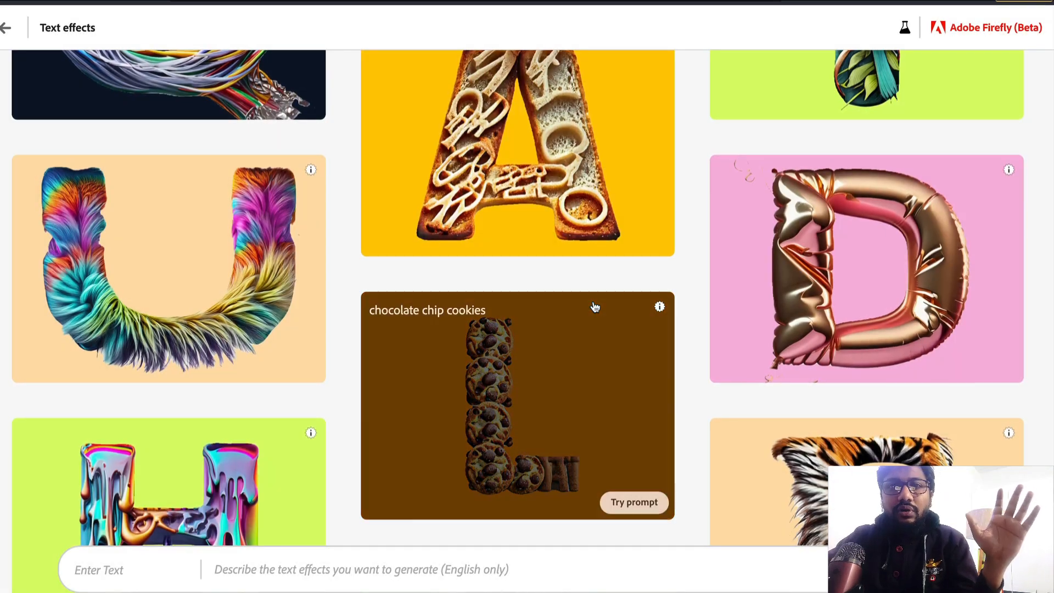
# Step: Browse the sample letters, then enter "1littlecoder" as the text and "flowers" as the text effect description
pyautogui.scroll(8, 595, 306)
pyautogui.scroll(10, 595, 307)
pyautogui.scroll(-10, 595, 306)
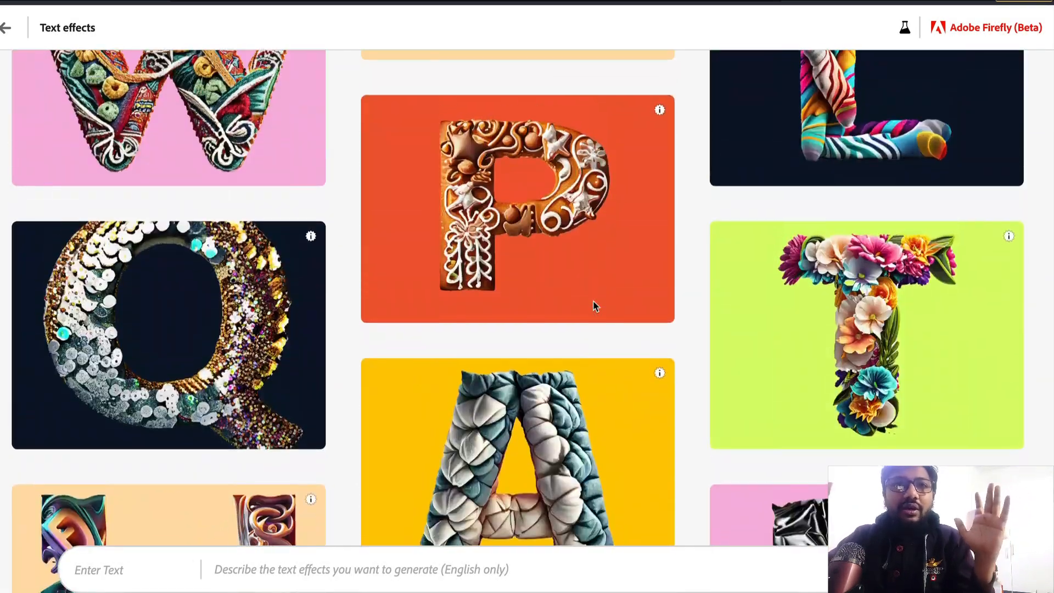
pyautogui.scroll(-3, 593, 301)
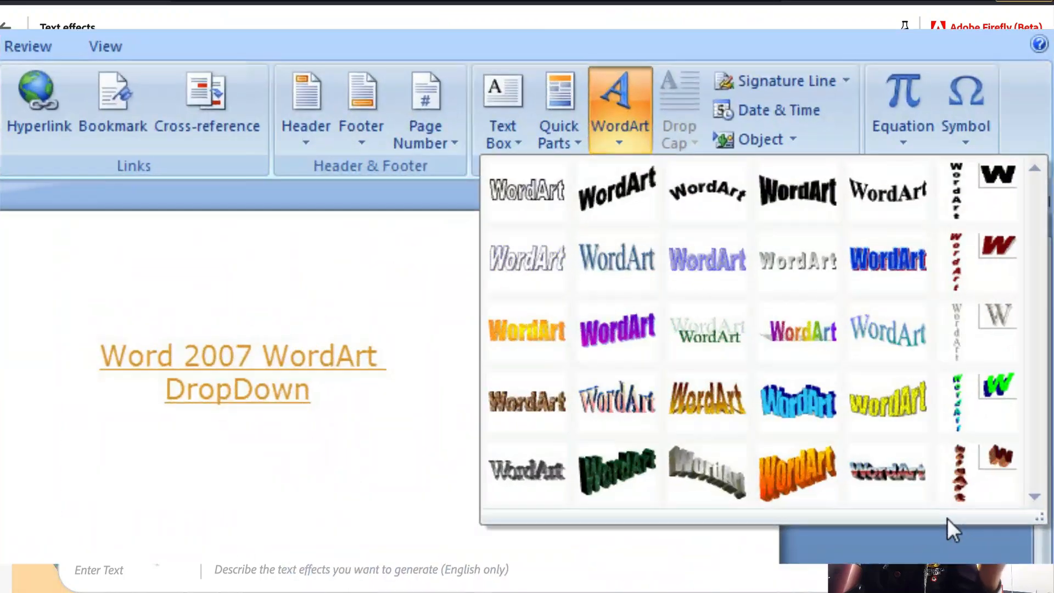
pyautogui.click(118, 570)
pyautogui.write('1littlecoder')
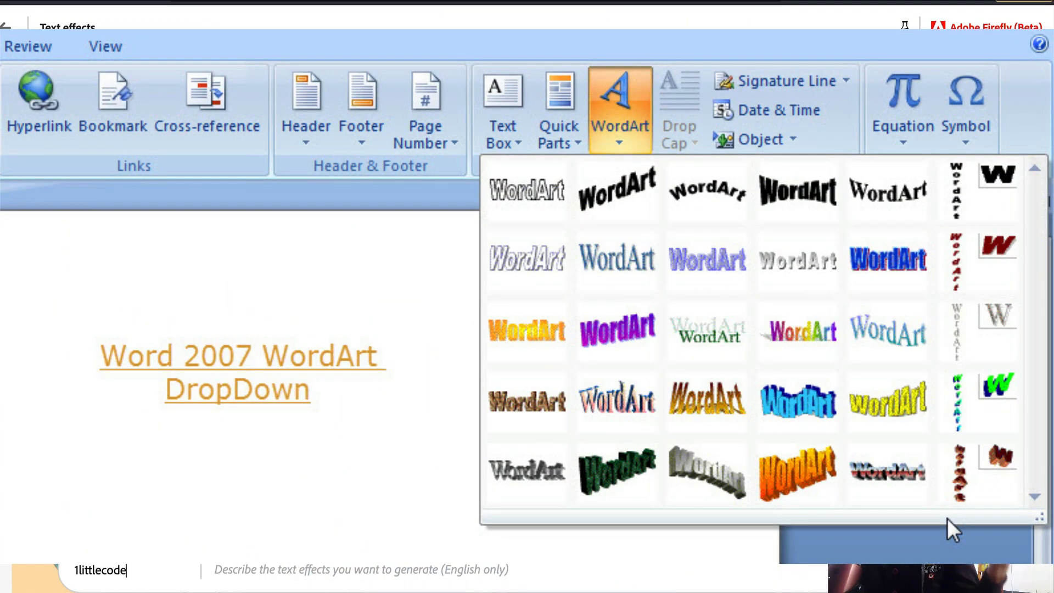
pyautogui.click(297, 575)
pyautogui.write('flowers')
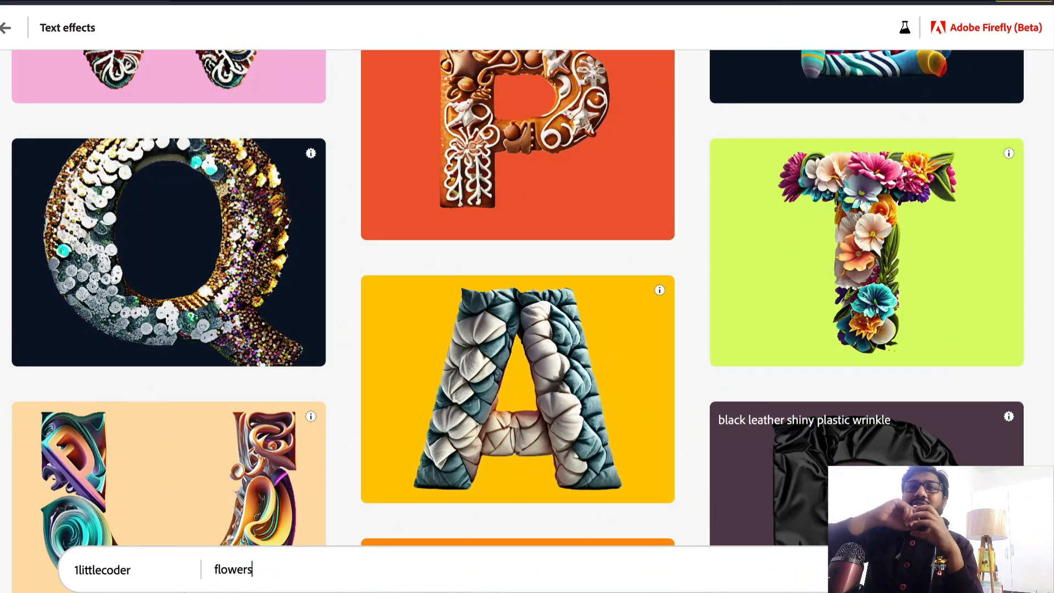
# Step: Generate the flowers effect, rate the result positively, and submit feedback with "Closely matches the requested style or theme" selected
pyautogui.press('Return')
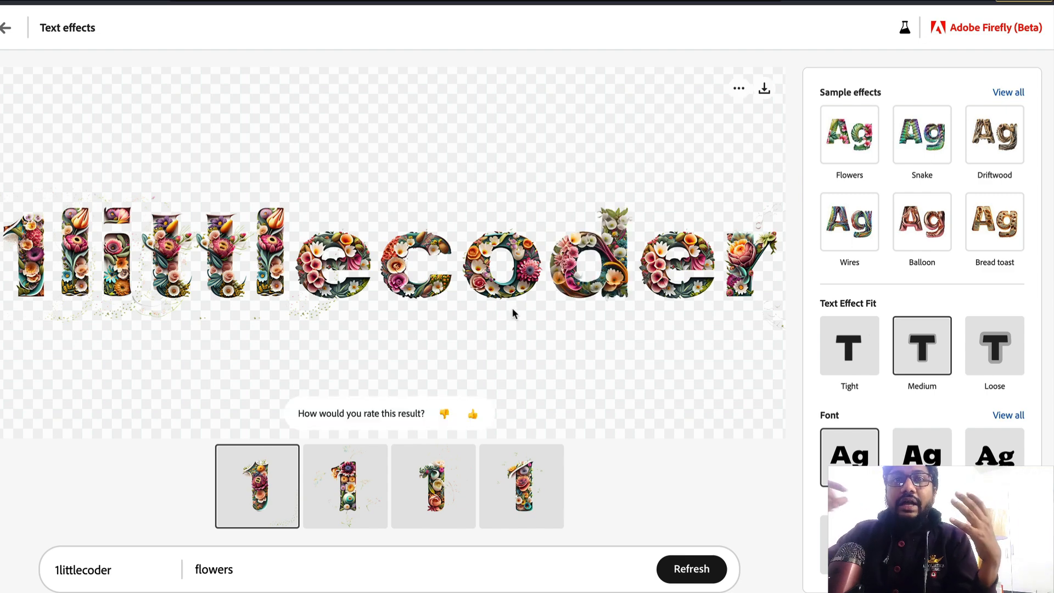
pyautogui.click(473, 414)
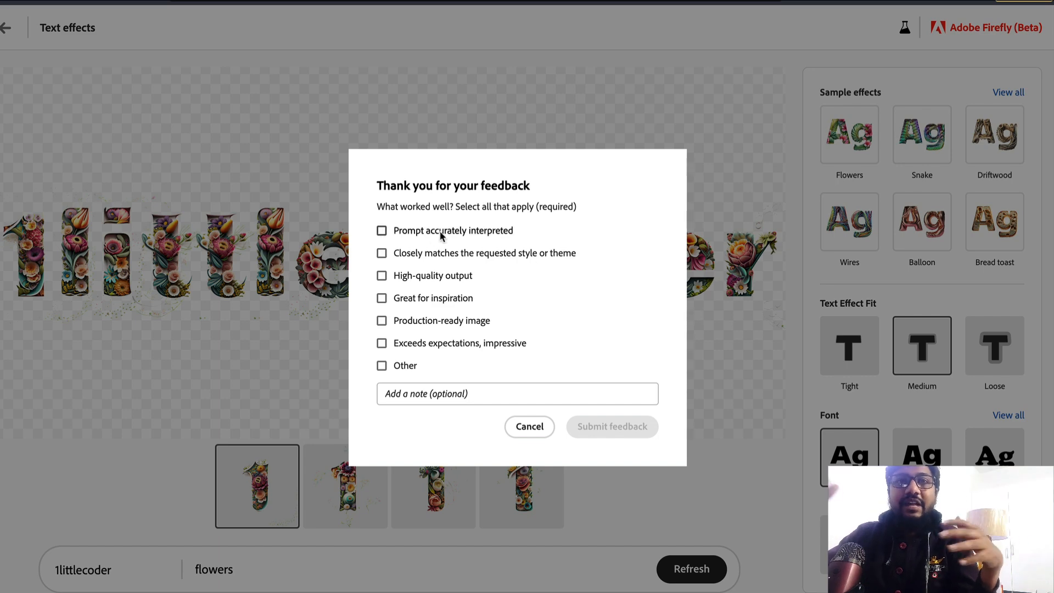
pyautogui.click(441, 255)
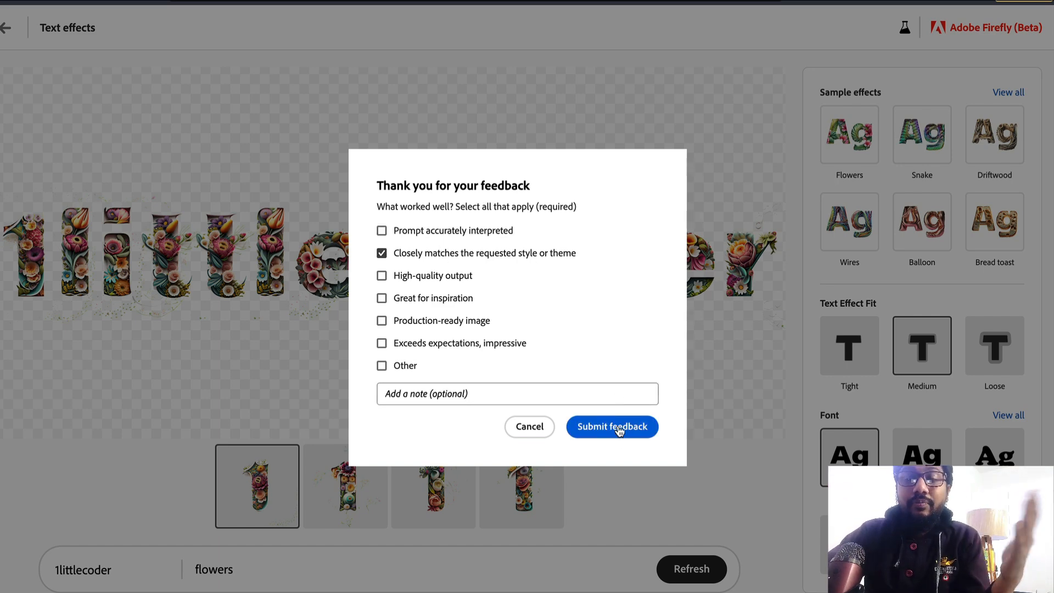
pyautogui.click(624, 429)
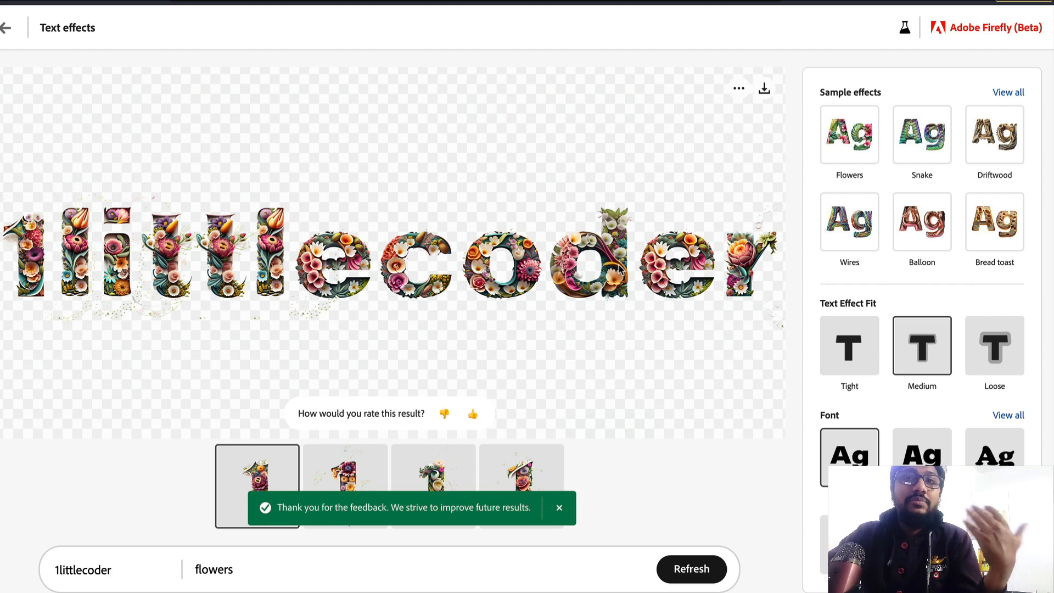
# Step: Look at the sharing and reporting options for the flowers result and the download notice, then cancel the download
pyautogui.click(731, 94)
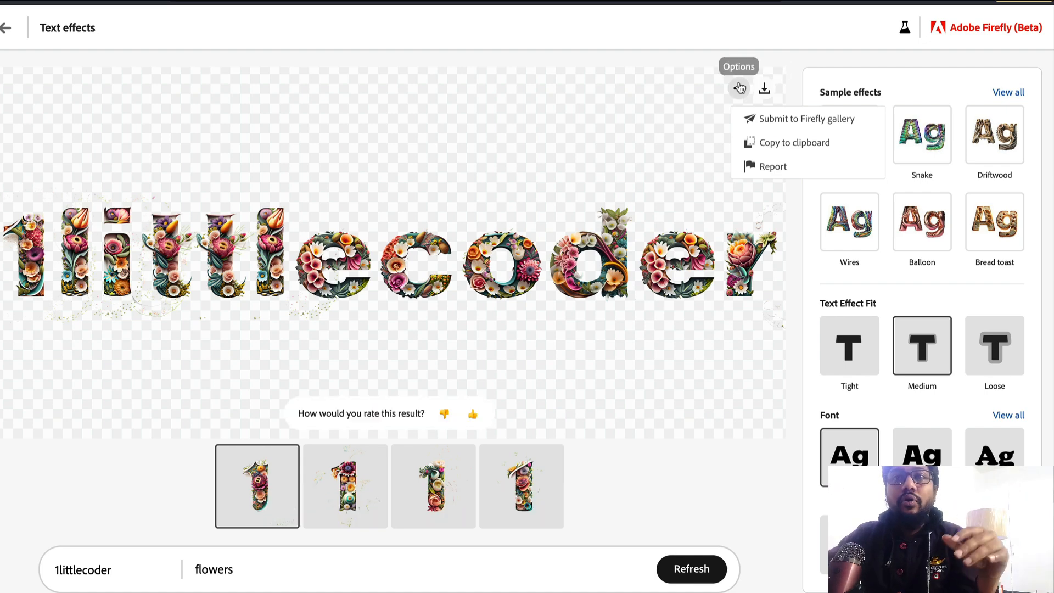
pyautogui.click(764, 89)
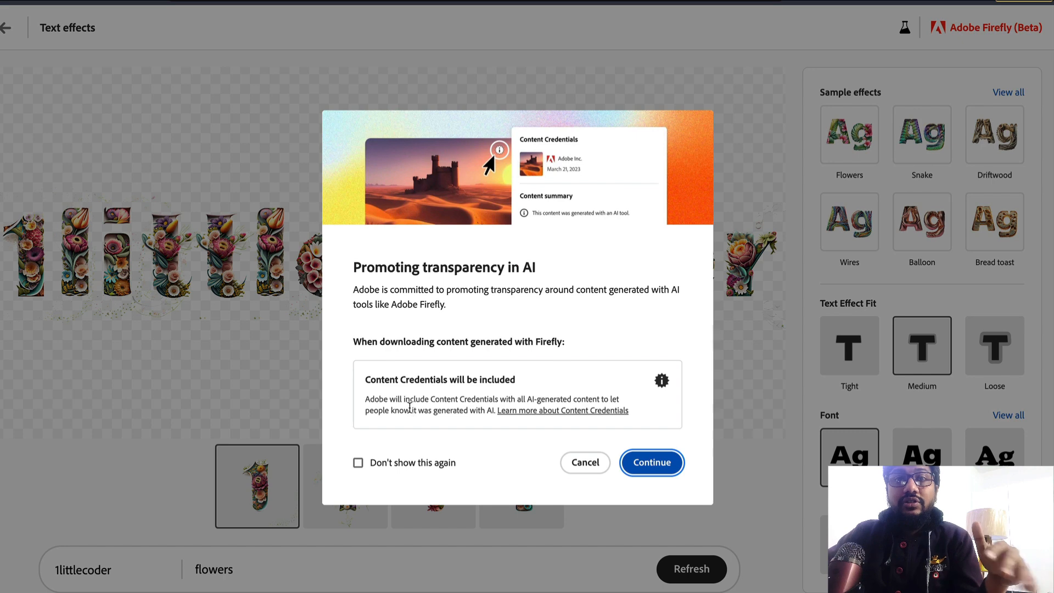
pyautogui.click(589, 467)
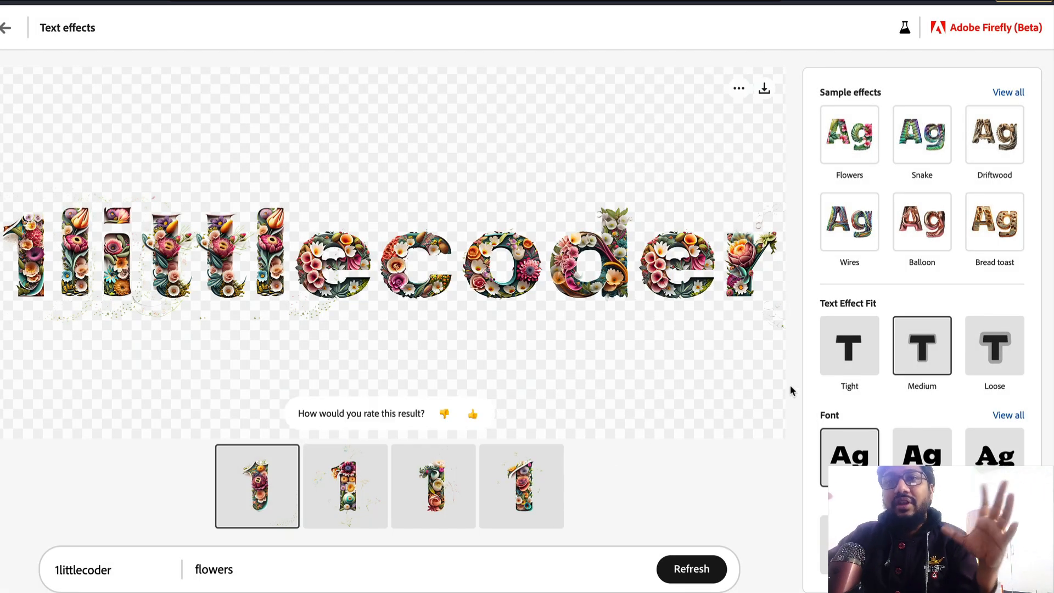
# Step: Browse the complete set of sample effects and apply the popcorn effect from Food and drink to 1littlecoder
pyautogui.scroll(-4, 873, 412)
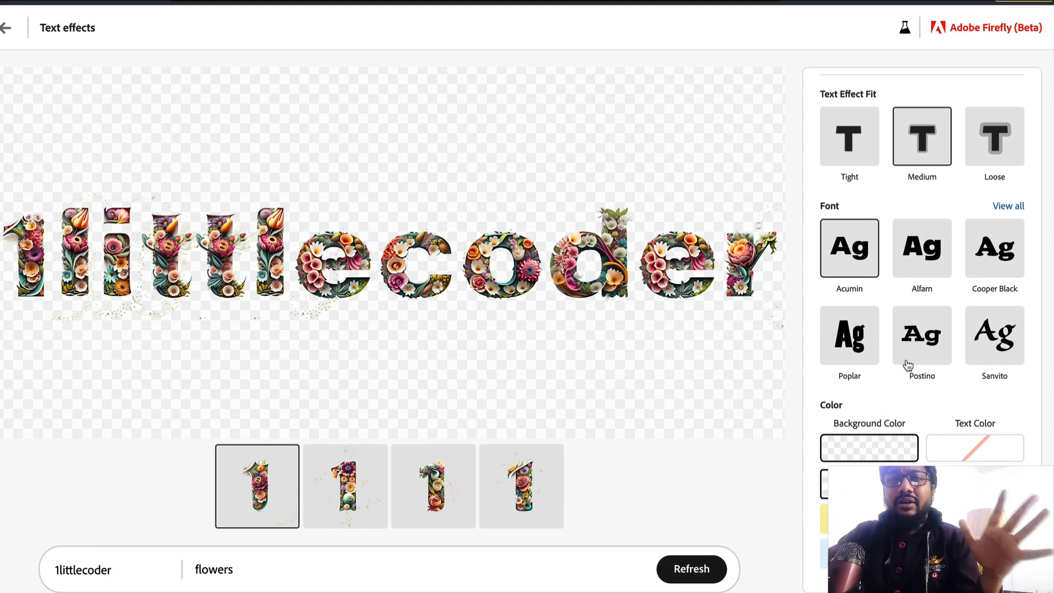
pyautogui.scroll(4, 908, 365)
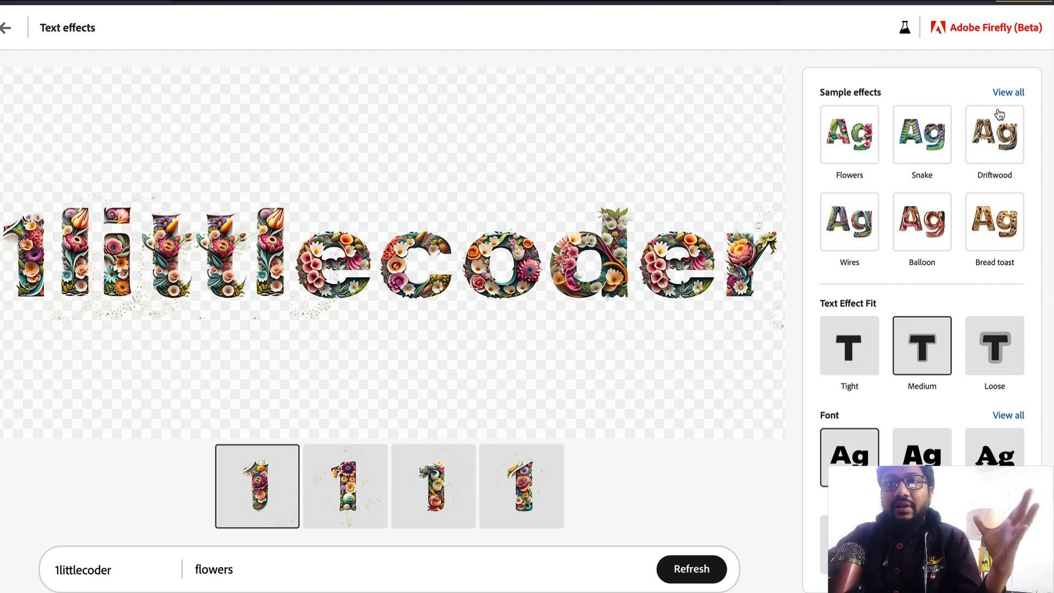
pyautogui.click(1006, 93)
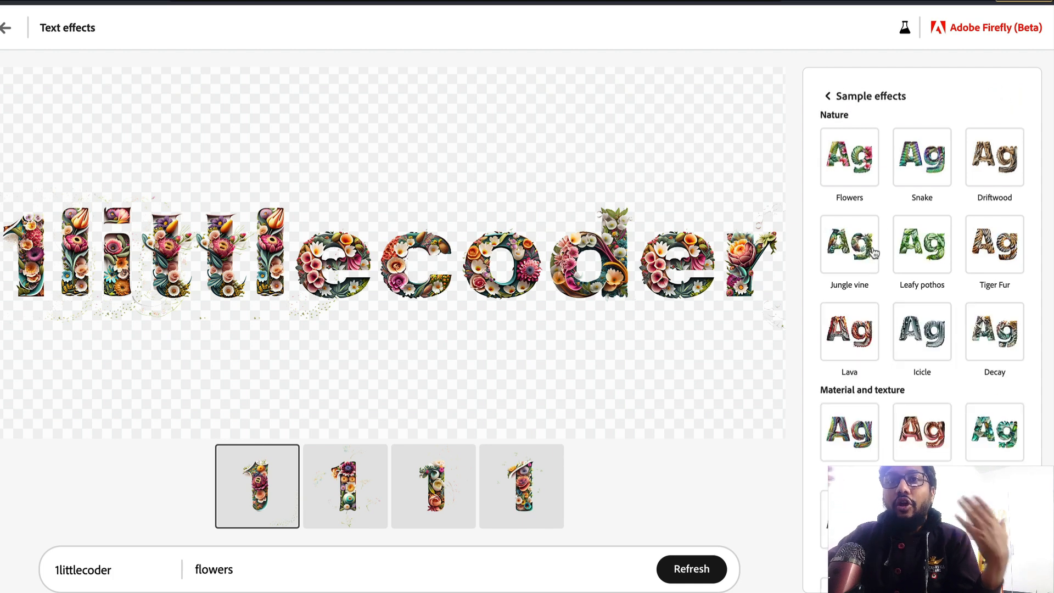
pyautogui.scroll(-2, 871, 326)
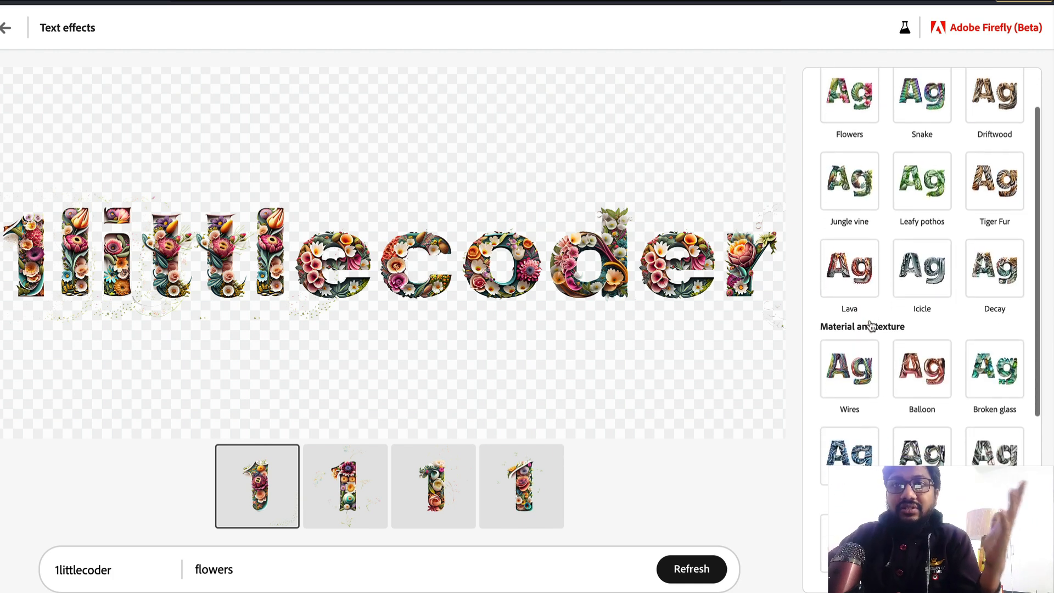
pyautogui.scroll(-3, 871, 326)
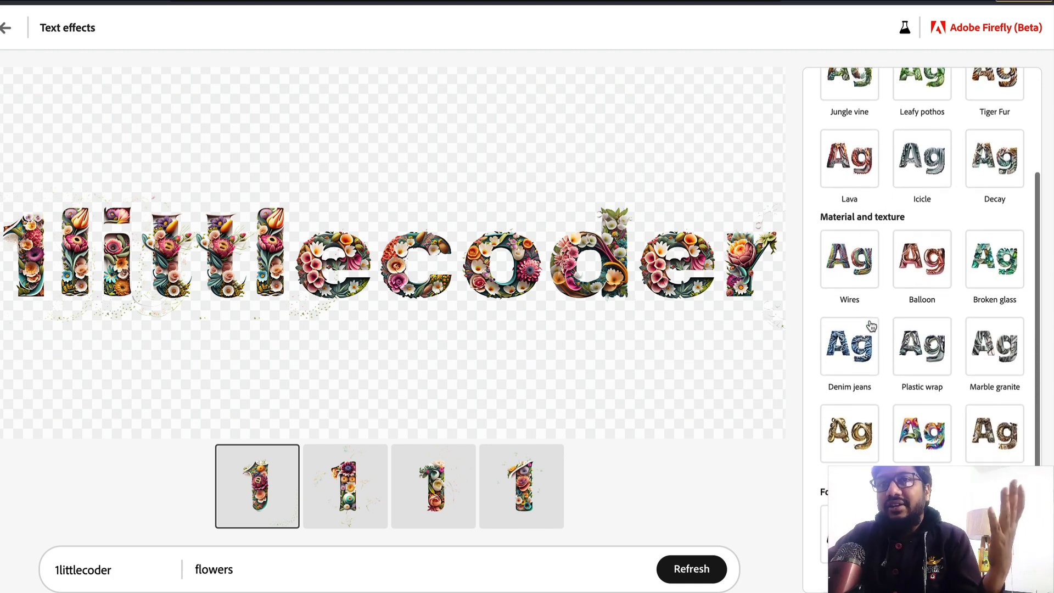
pyautogui.scroll(-1, 871, 326)
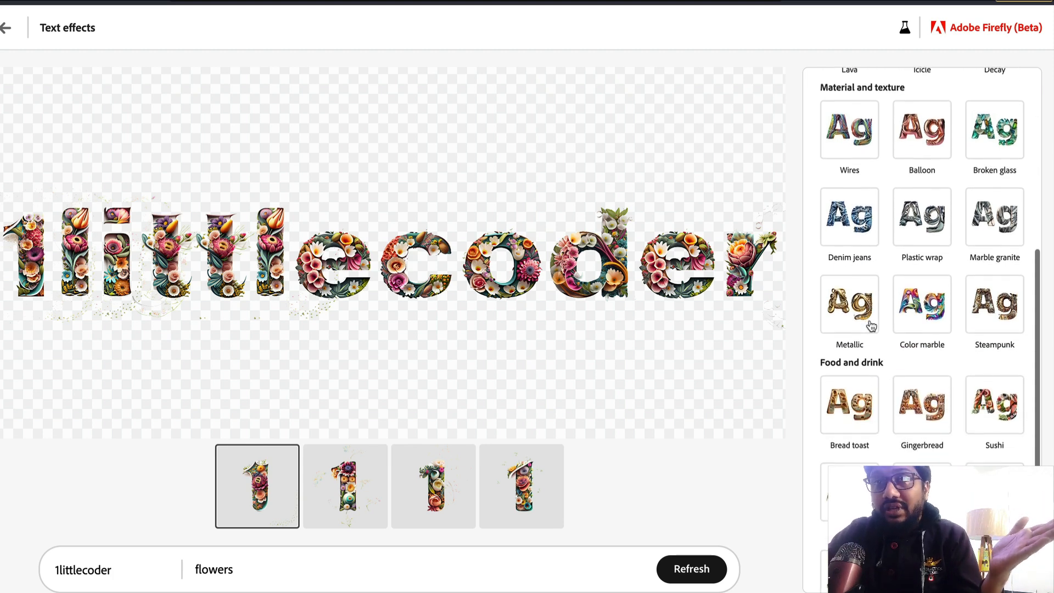
pyautogui.scroll(-1, 871, 326)
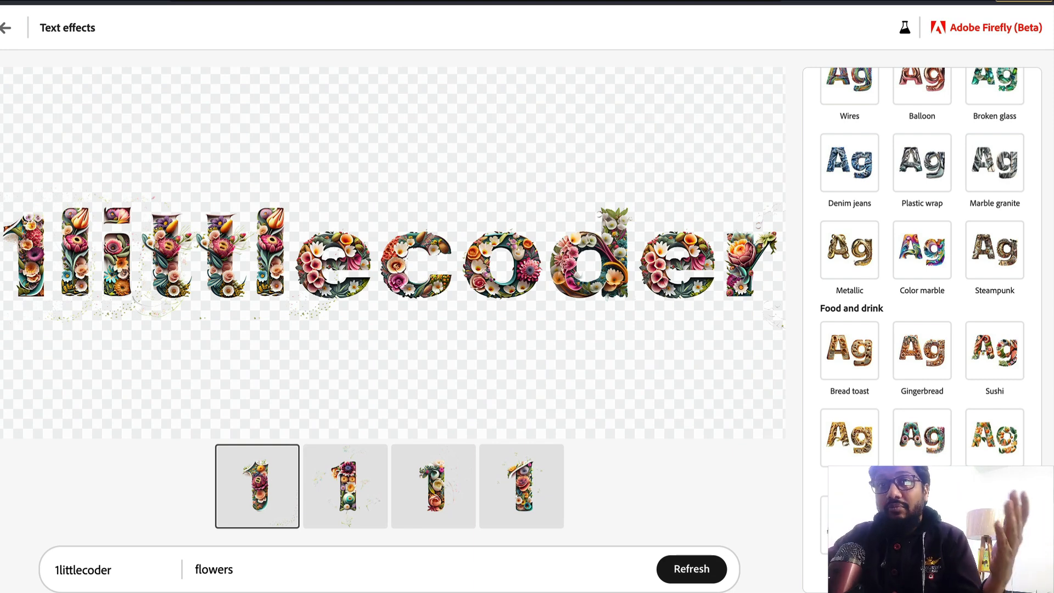
pyautogui.click(824, 505)
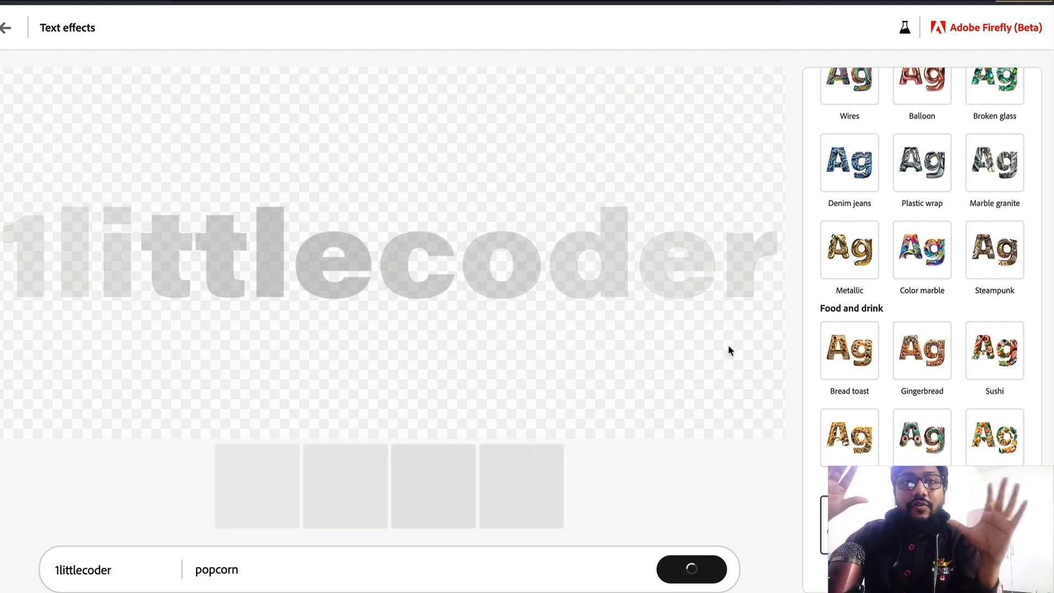
pyautogui.scroll(5, 818, 221)
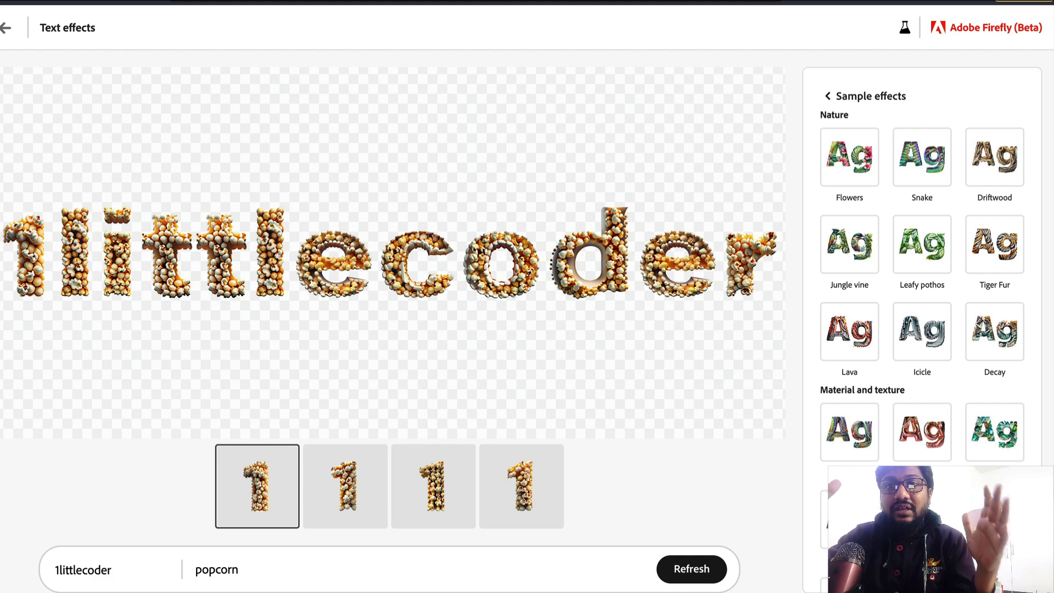
pyautogui.scroll(-6, 827, 381)
pyautogui.scroll(5, 828, 381)
pyautogui.scroll(2, 828, 381)
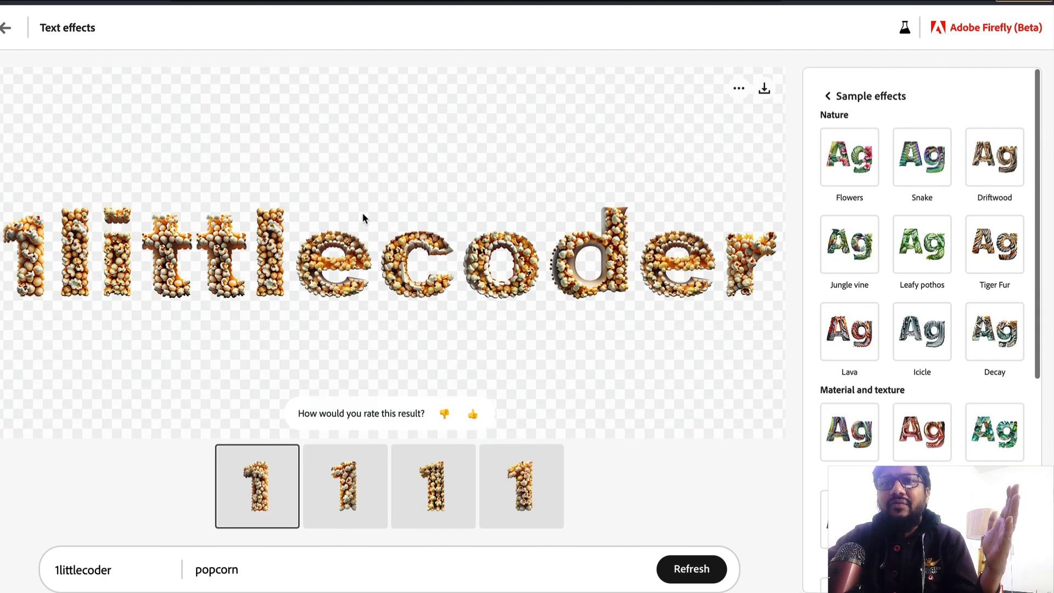
# Step: Return to the sample letter gallery and examine the Content Credentials of the folk embroidered fabric letter W
pyautogui.click(8, 35)
pyautogui.scroll(-10, 150, 395)
pyautogui.scroll(2, 151, 396)
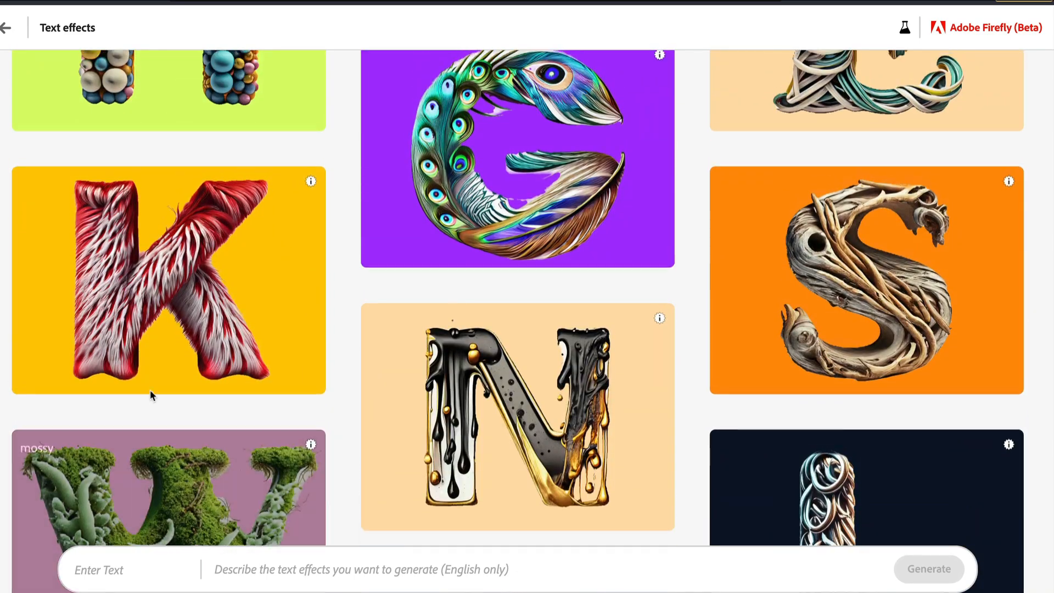
pyautogui.scroll(-3, 150, 395)
pyautogui.moveTo(311, 288)
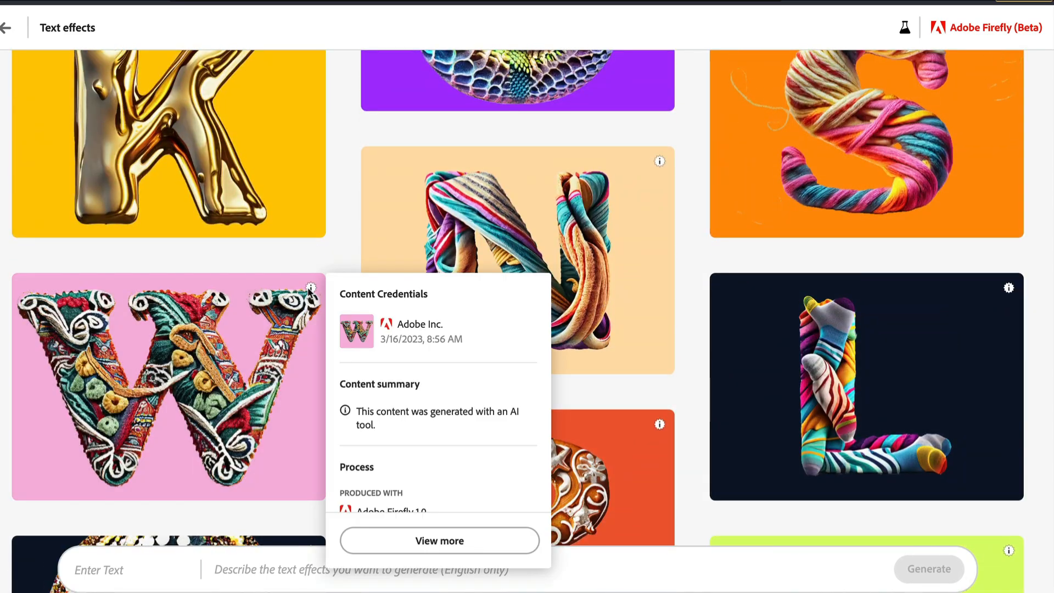
pyautogui.scroll(-3, 399, 392)
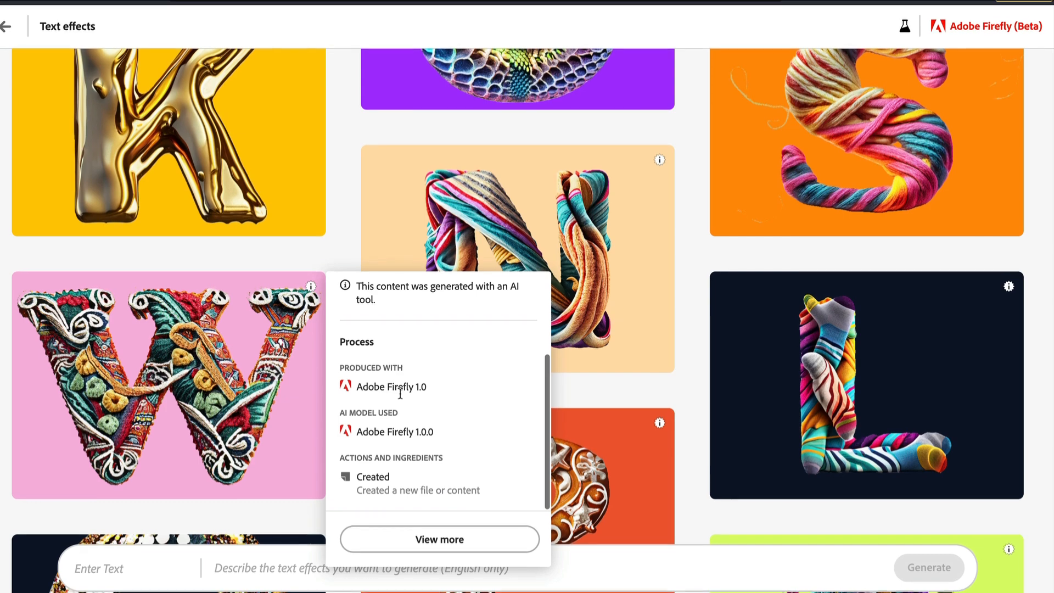
pyautogui.scroll(3, 400, 392)
pyautogui.moveTo(104, 392)
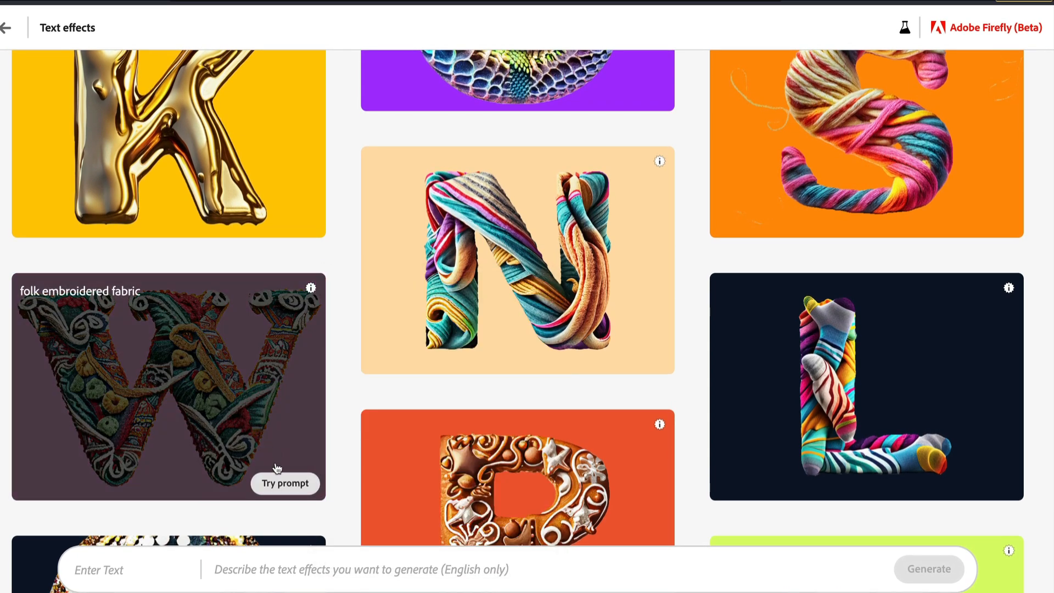
# Step: Try the "wool yarn felt red pink orange yellow" prompt from the letter S sample and generate it with the text 1littlecoder
pyautogui.scroll(5, 202, 317)
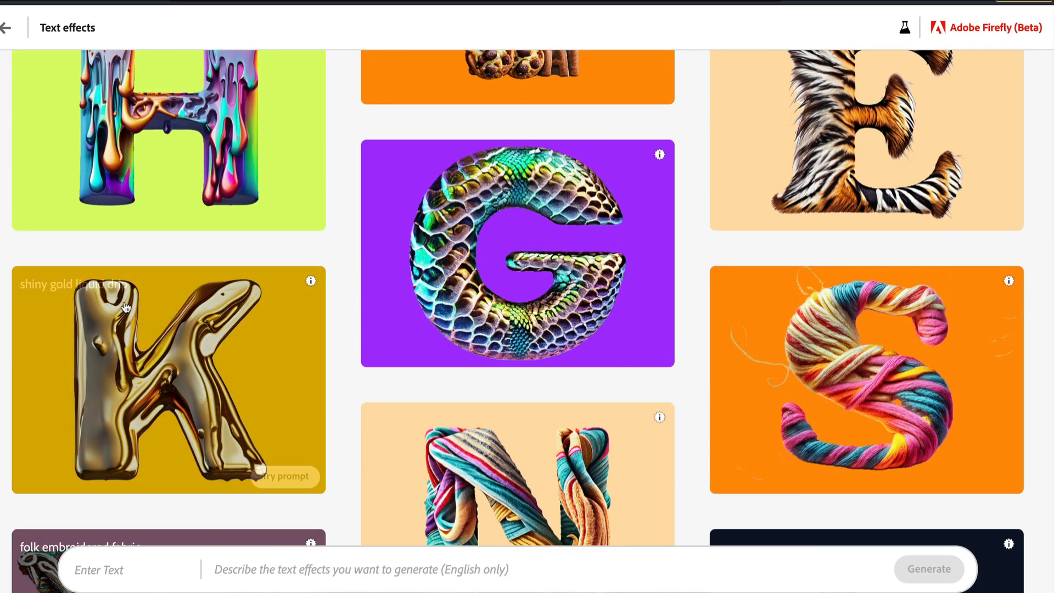
pyautogui.moveTo(801, 344)
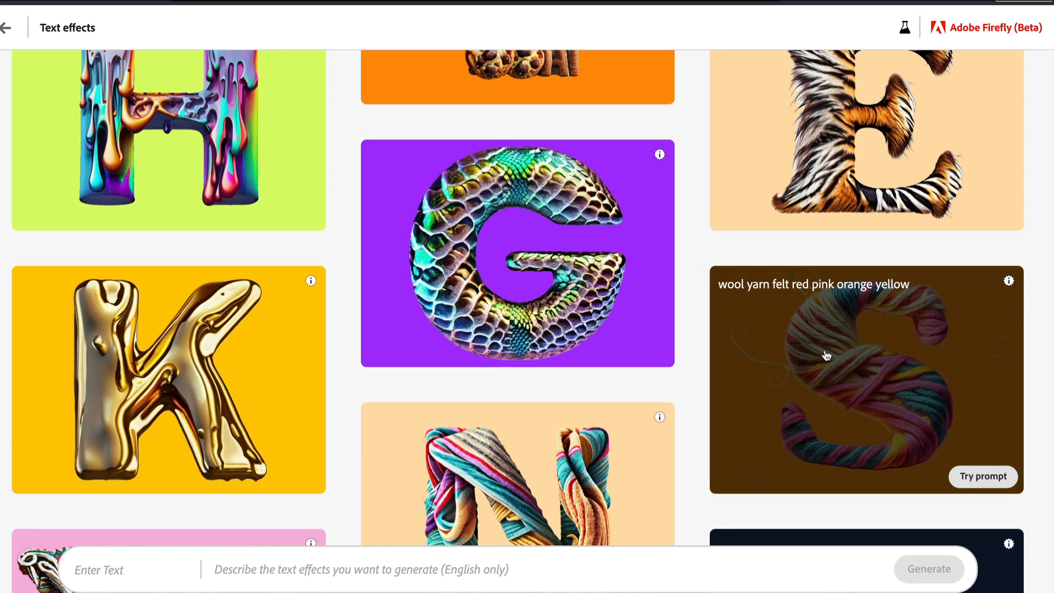
pyautogui.scroll(5, 826, 355)
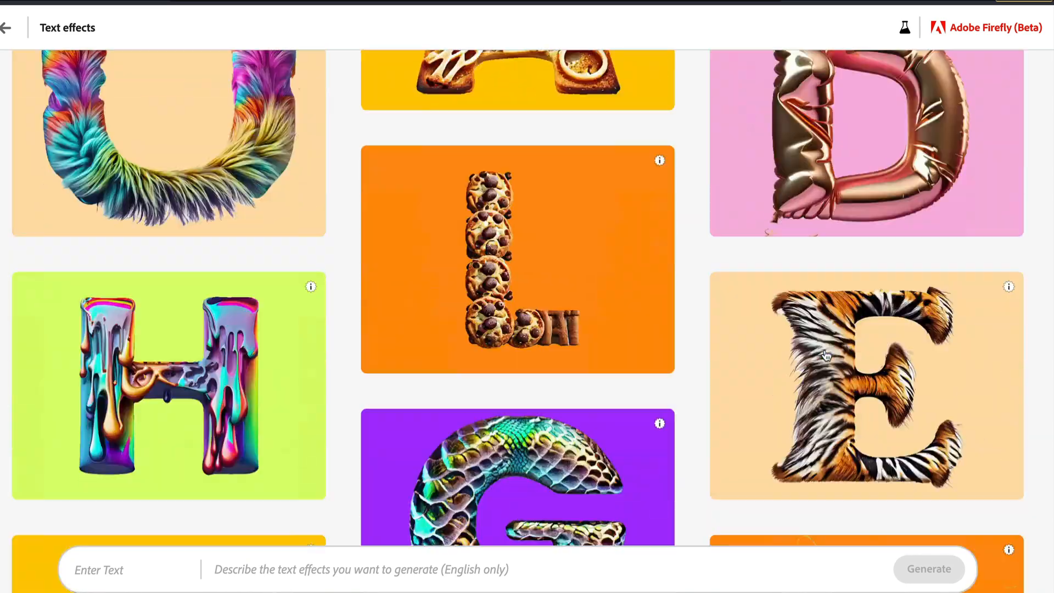
pyautogui.scroll(-6, 826, 355)
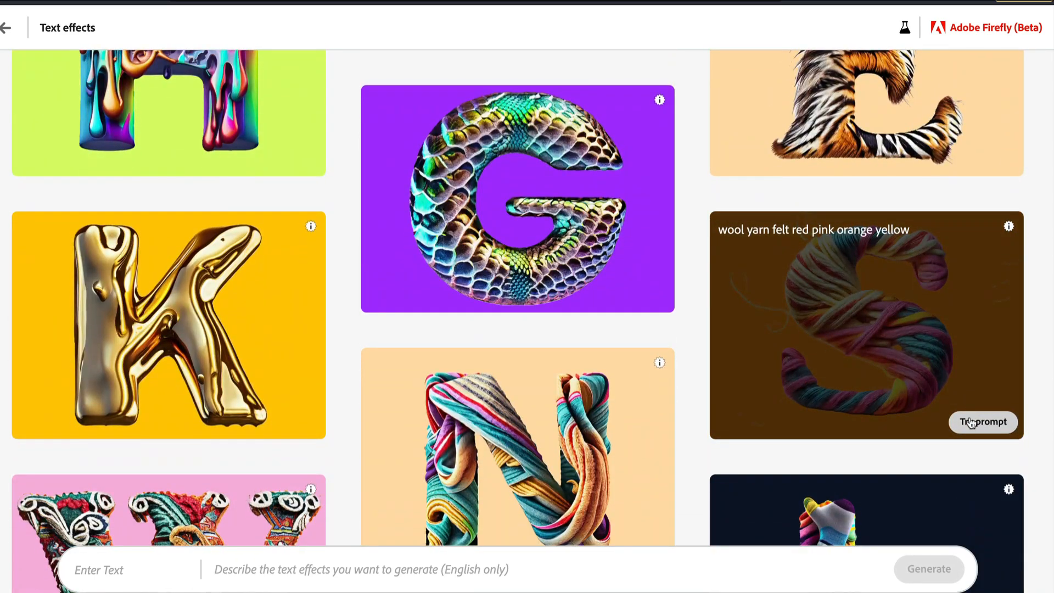
pyautogui.click(986, 421)
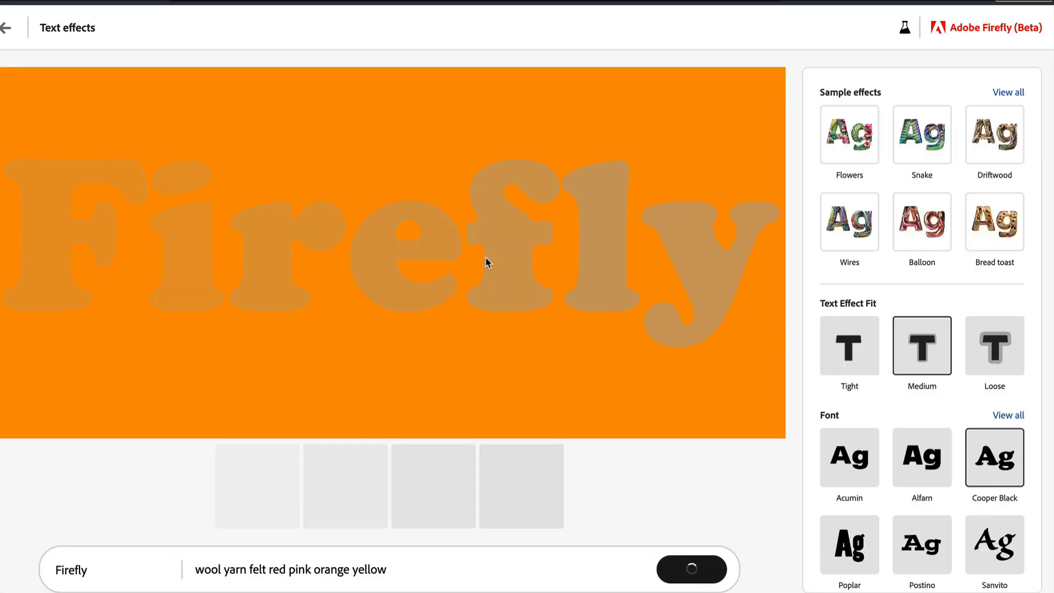
pyautogui.doubleClick(103, 568)
pyautogui.write('1littlecoder')
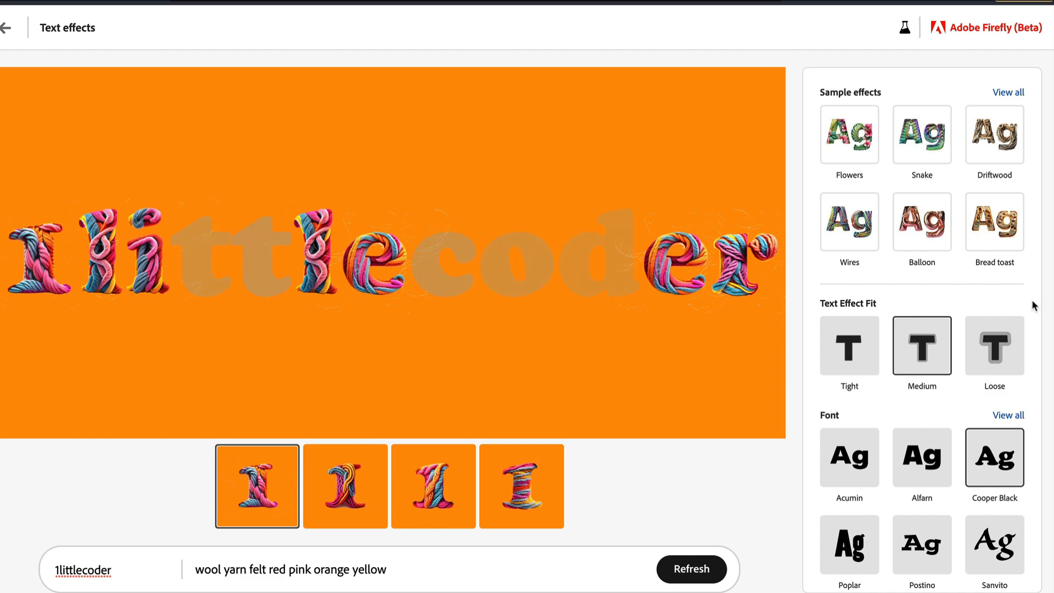
# Step: Try several background colors behind the wool yarn text, including purple and lime green, settle on light blue, and return to the gallery
pyautogui.scroll(-1, 1033, 306)
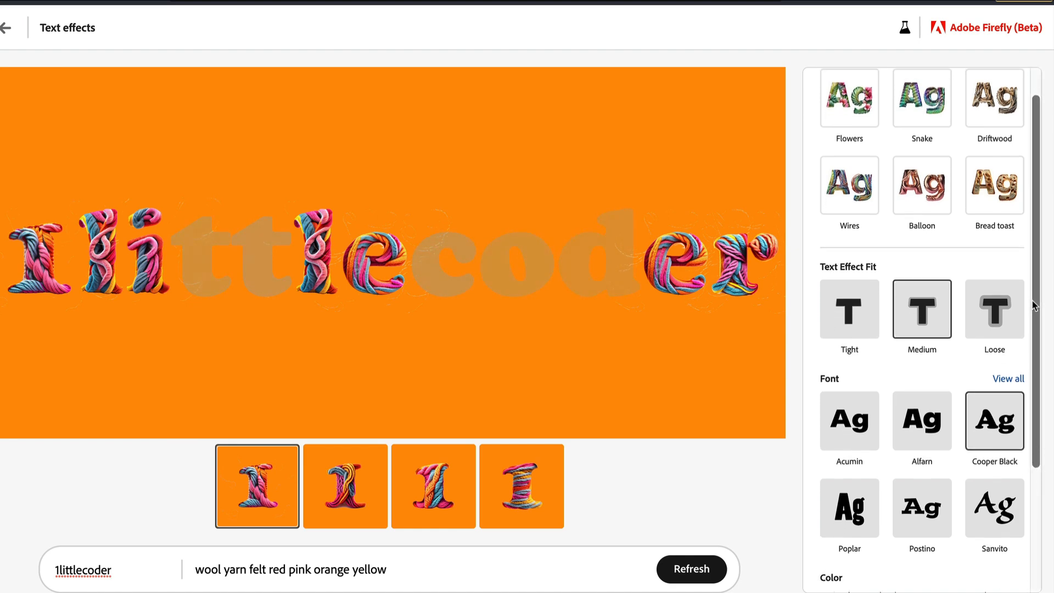
pyautogui.scroll(-4, 1033, 306)
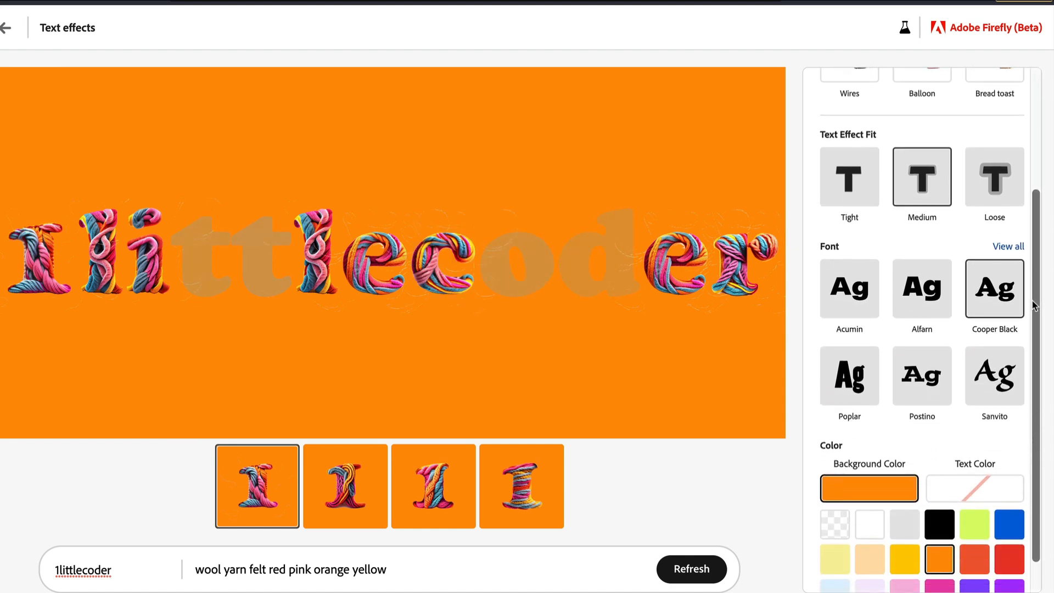
pyautogui.scroll(-1, 1033, 306)
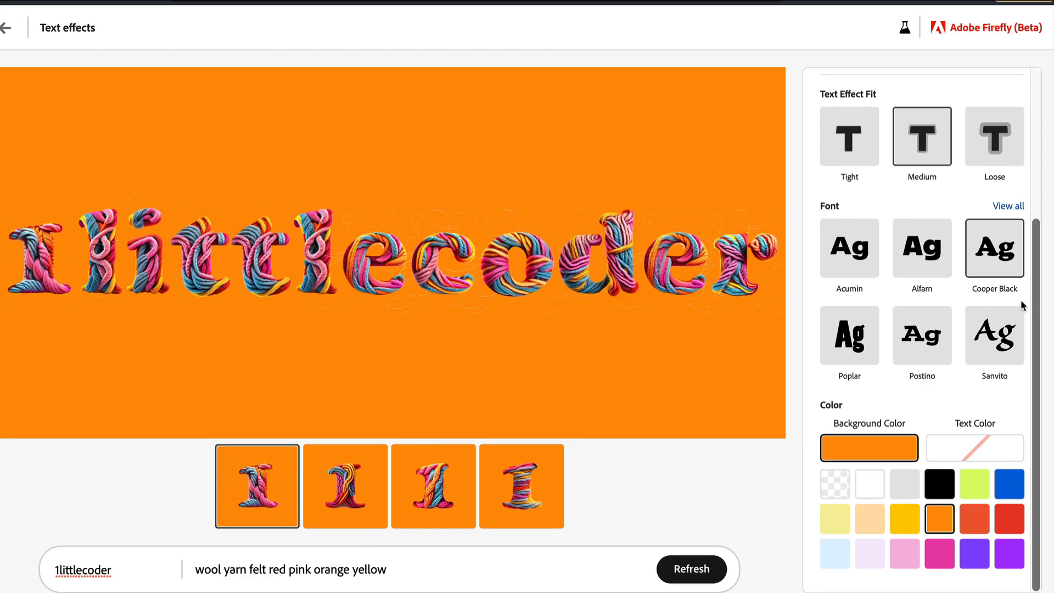
pyautogui.click(834, 484)
pyautogui.click(906, 494)
pyautogui.click(845, 561)
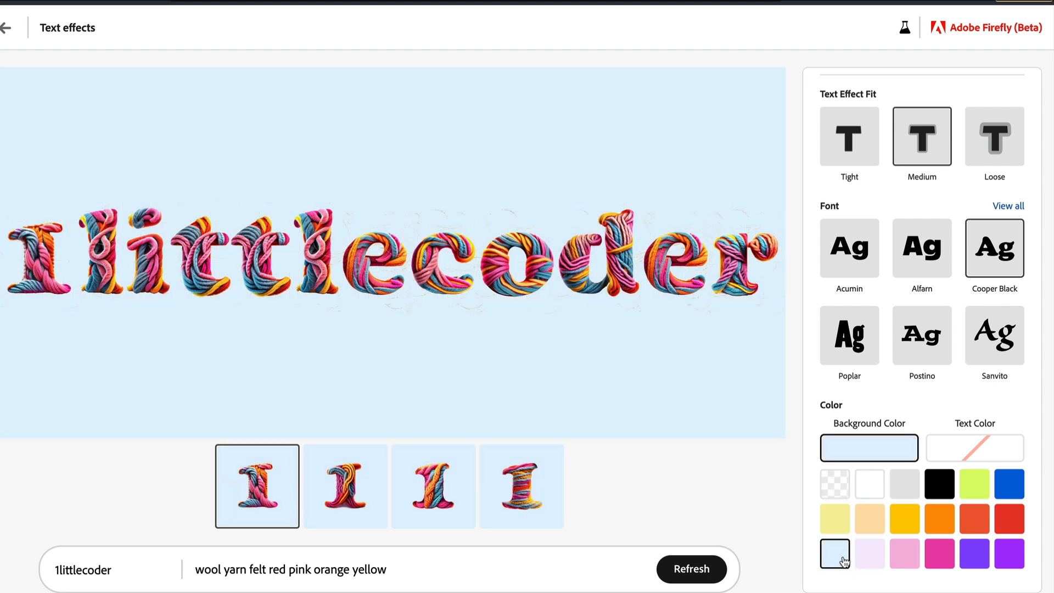
pyautogui.click(1005, 565)
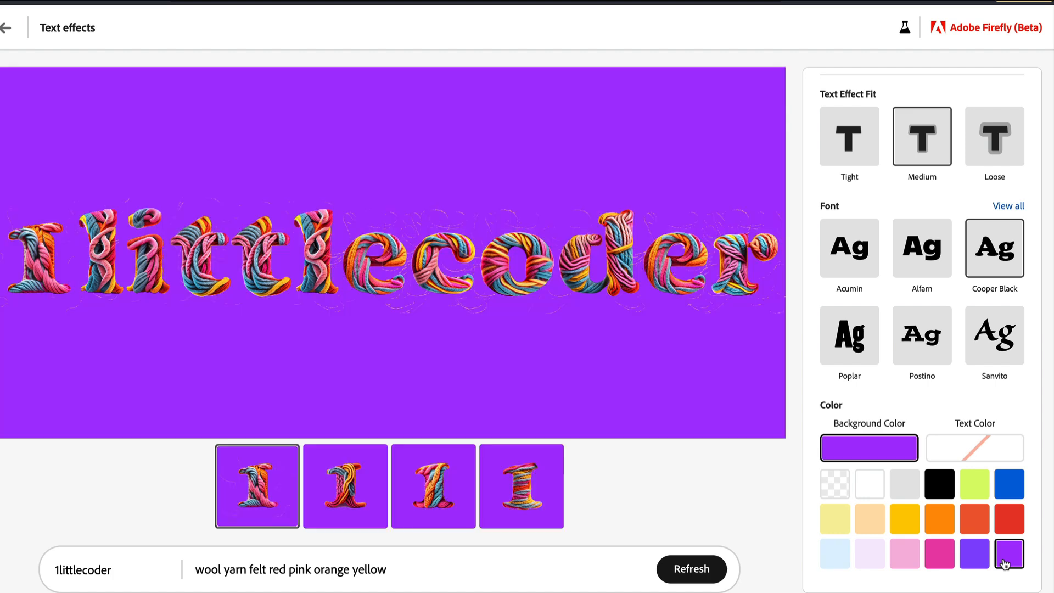
pyautogui.click(976, 492)
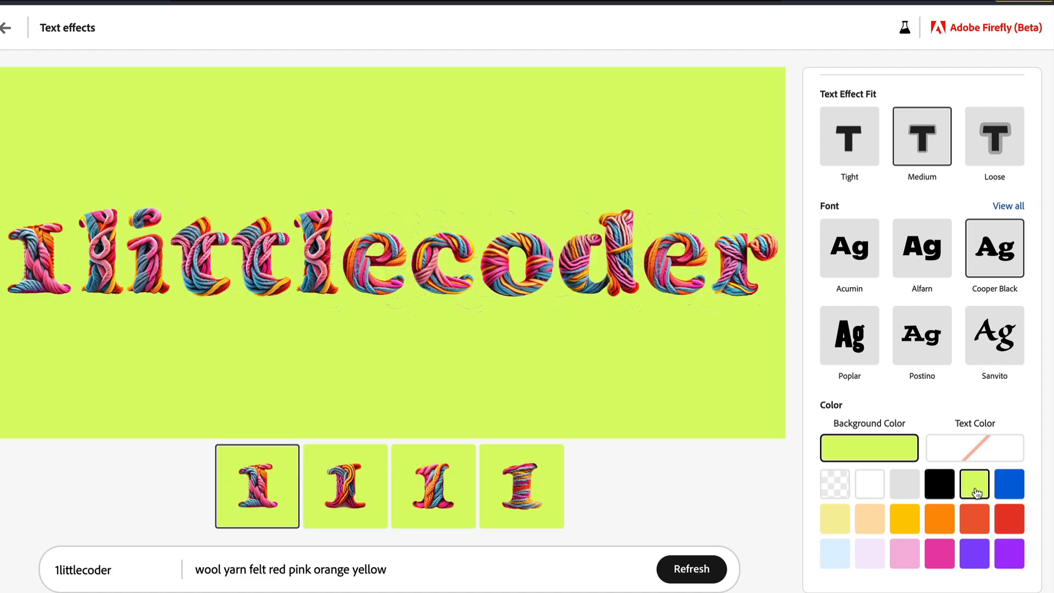
pyautogui.click(835, 559)
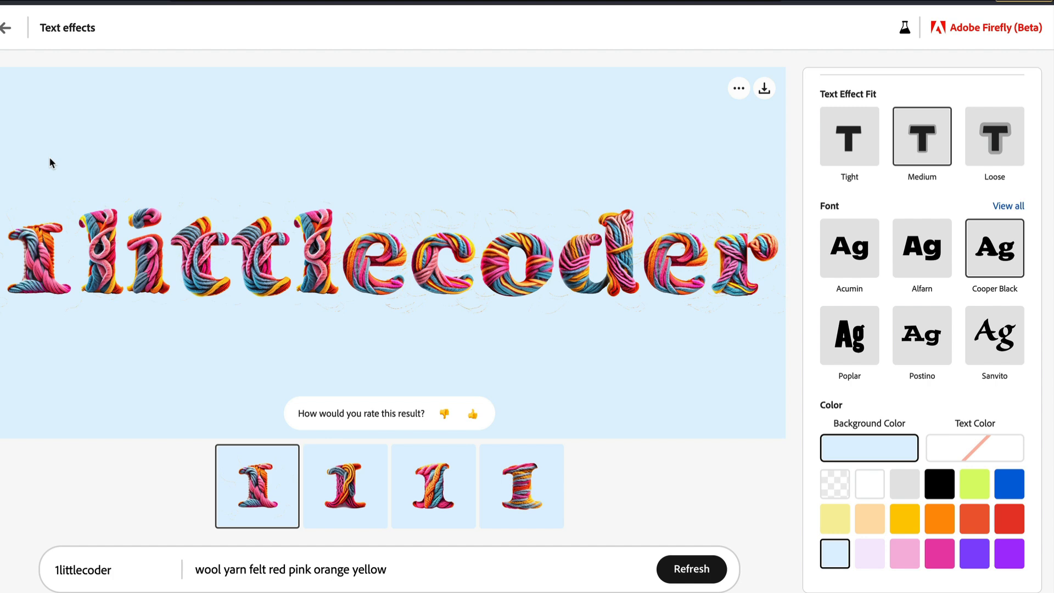
pyautogui.click(12, 34)
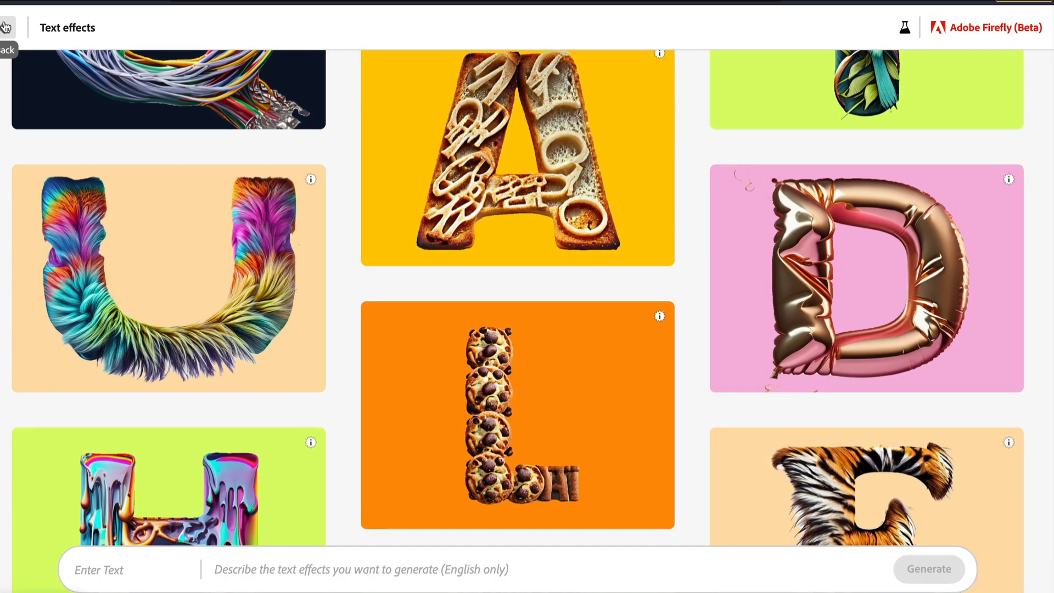
# Step: Leave the text effects gallery for the home page and open the Text to image generator
pyautogui.click(6, 28)
pyautogui.write('painting of mountain')
pyautogui.scroll(-1, 170, 322)
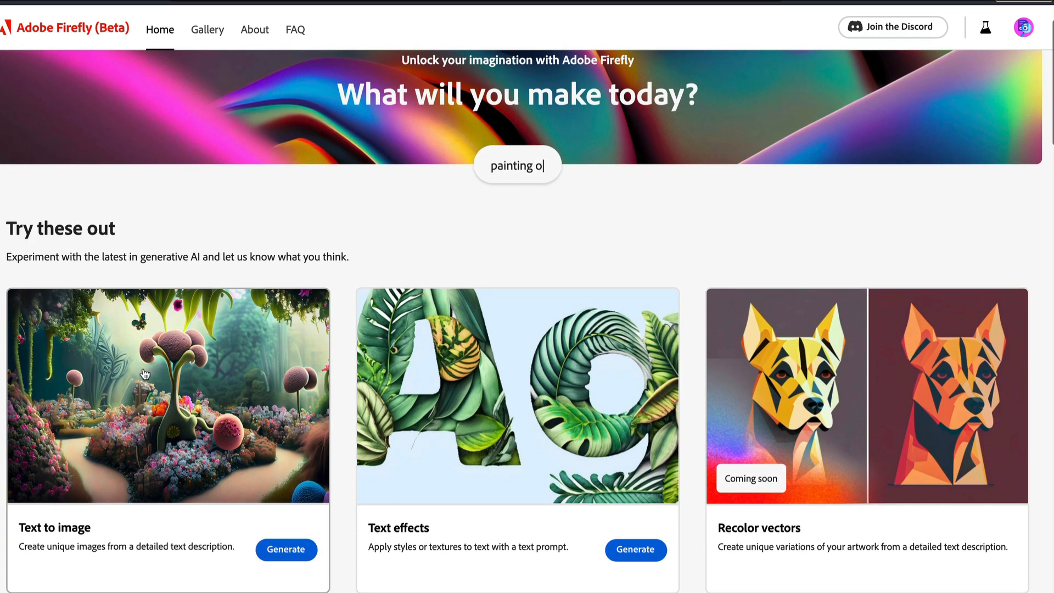
pyautogui.write('s an')
pyautogui.click(296, 549)
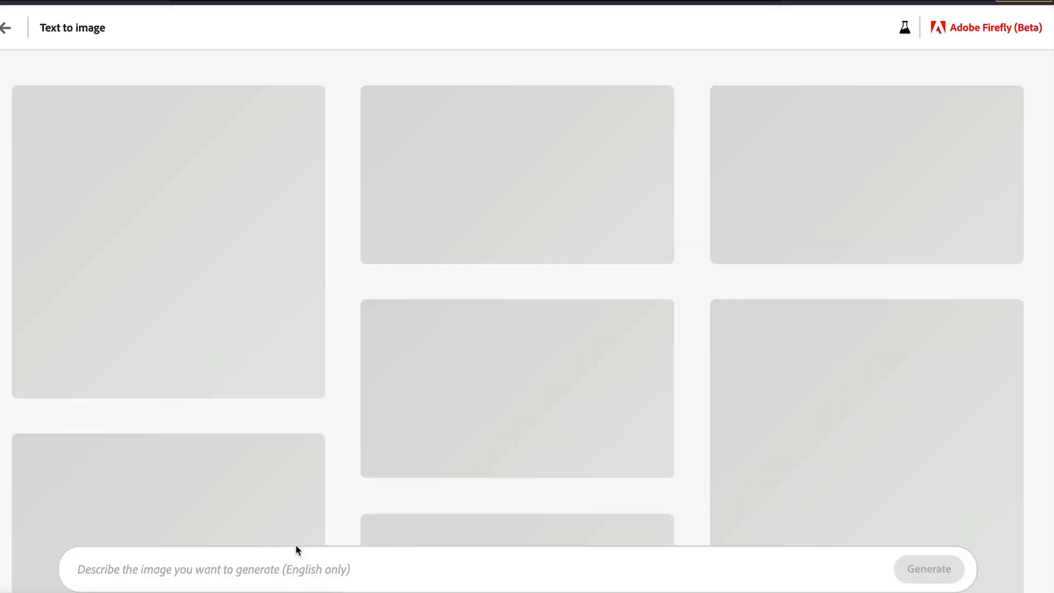
# Step: Browse the sample image gallery and try the "exploding photon flowers acrylic paint maximalism" prompt
pyautogui.moveTo(179, 251)
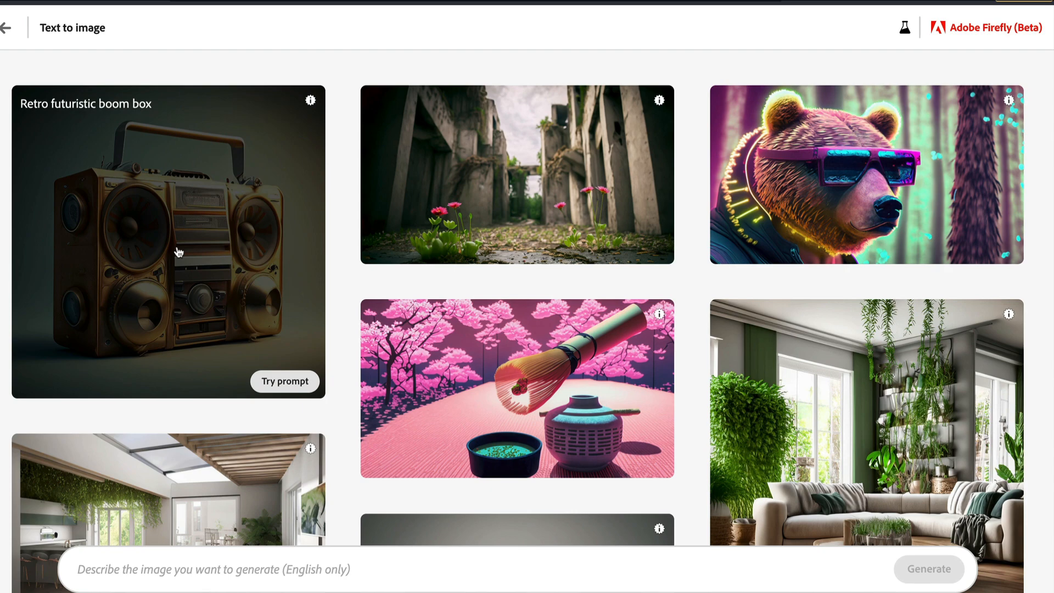
pyautogui.moveTo(867, 165)
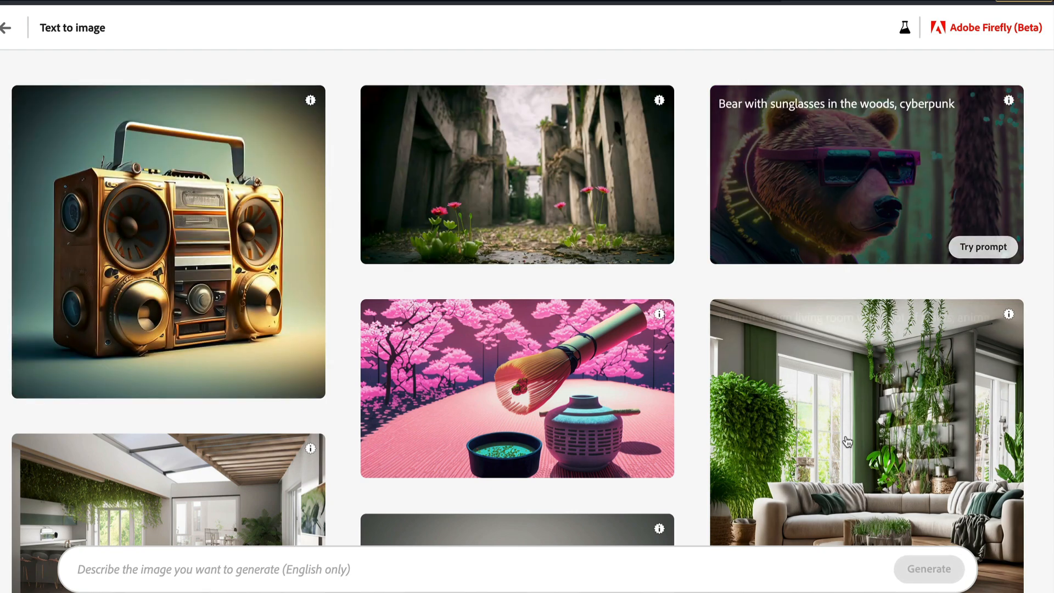
pyautogui.moveTo(186, 466)
pyautogui.scroll(-3, 186, 466)
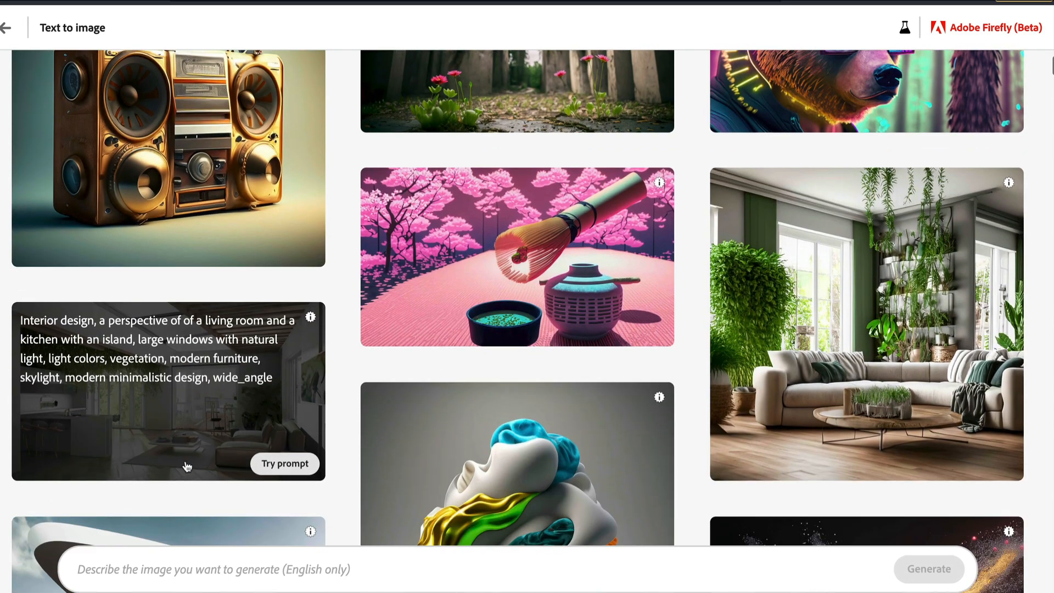
pyautogui.scroll(-4, 187, 466)
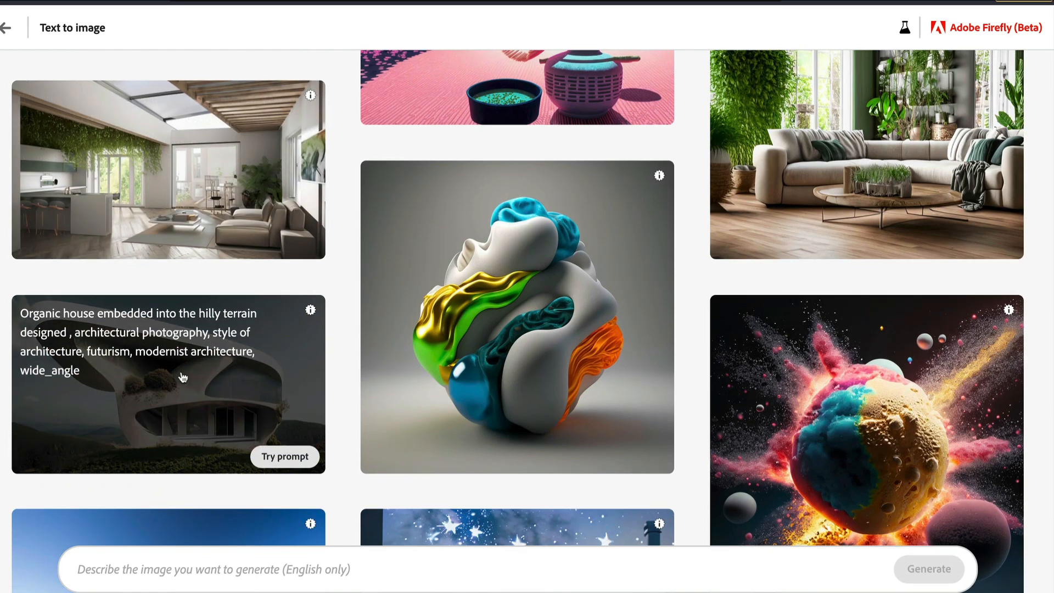
pyautogui.scroll(-6, 828, 400)
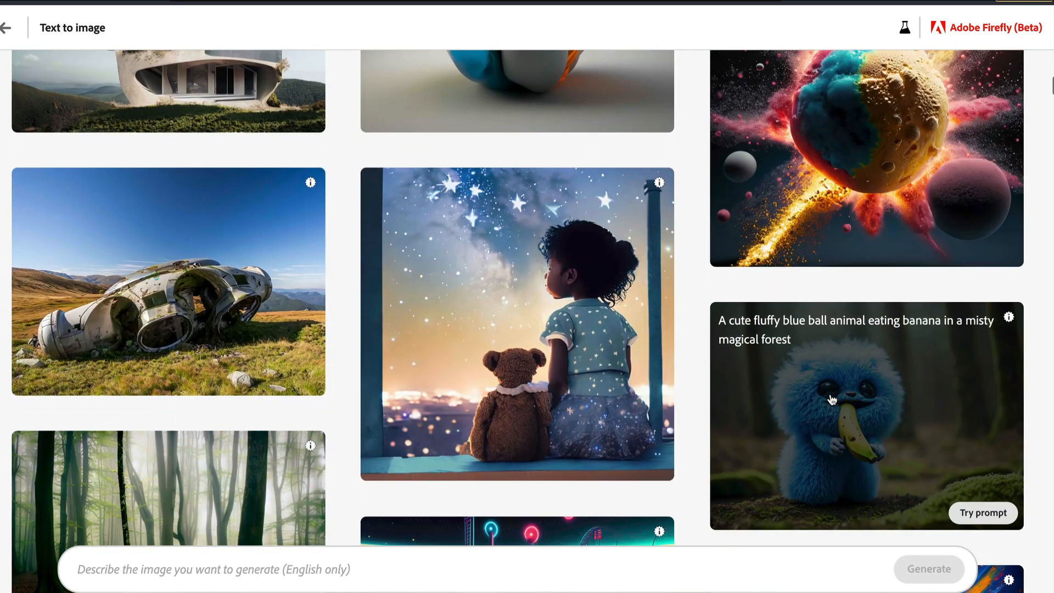
pyautogui.scroll(-2, 203, 475)
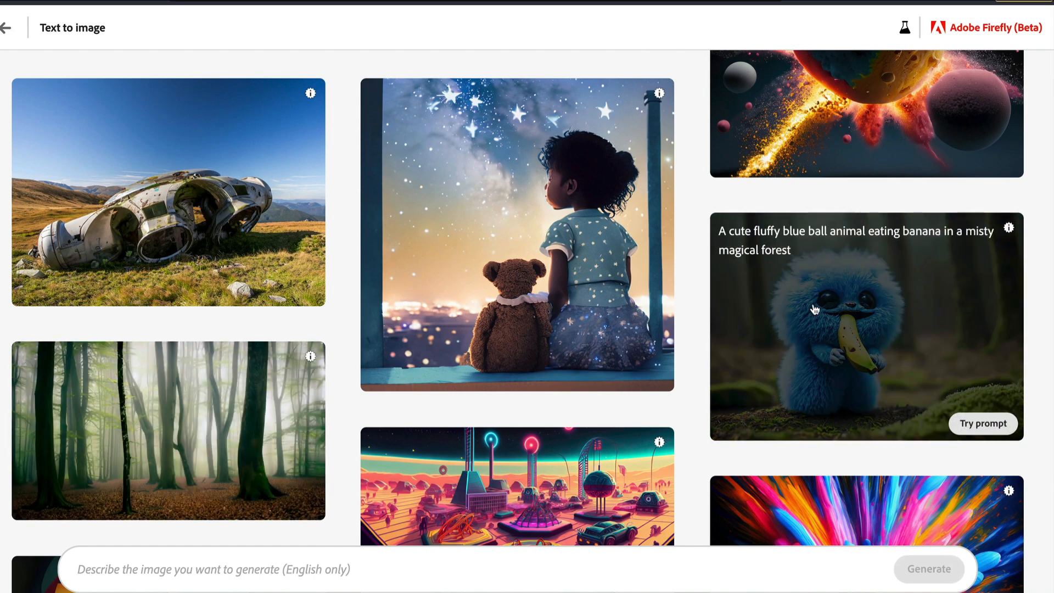
pyautogui.scroll(-5, 184, 437)
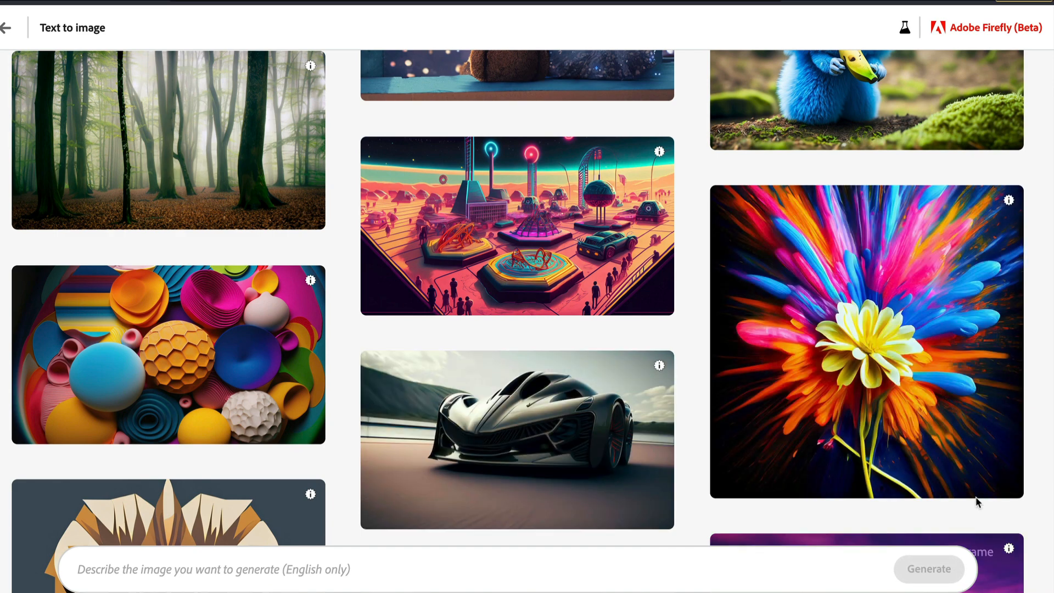
pyautogui.click(984, 481)
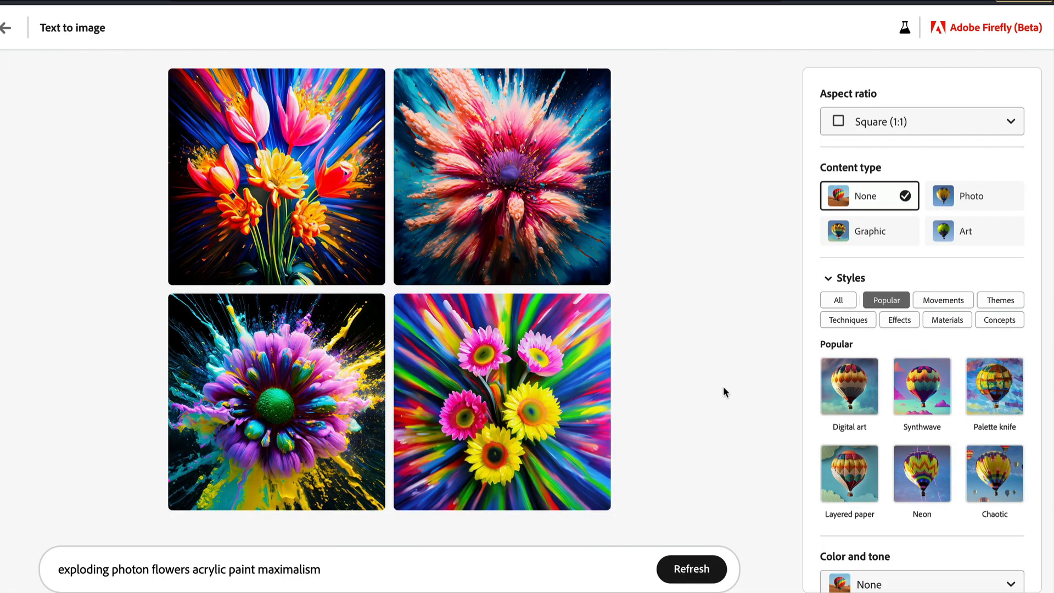
# Step: Look through the aspect ratio options, and try Pastel color as the color and tone before removing it again
pyautogui.click(893, 125)
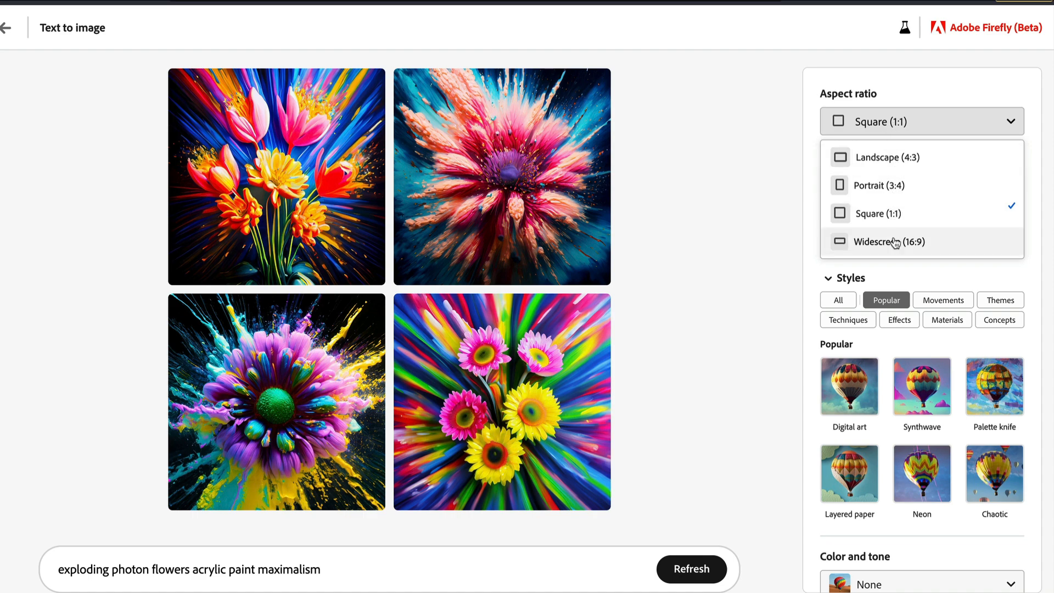
pyautogui.click(756, 311)
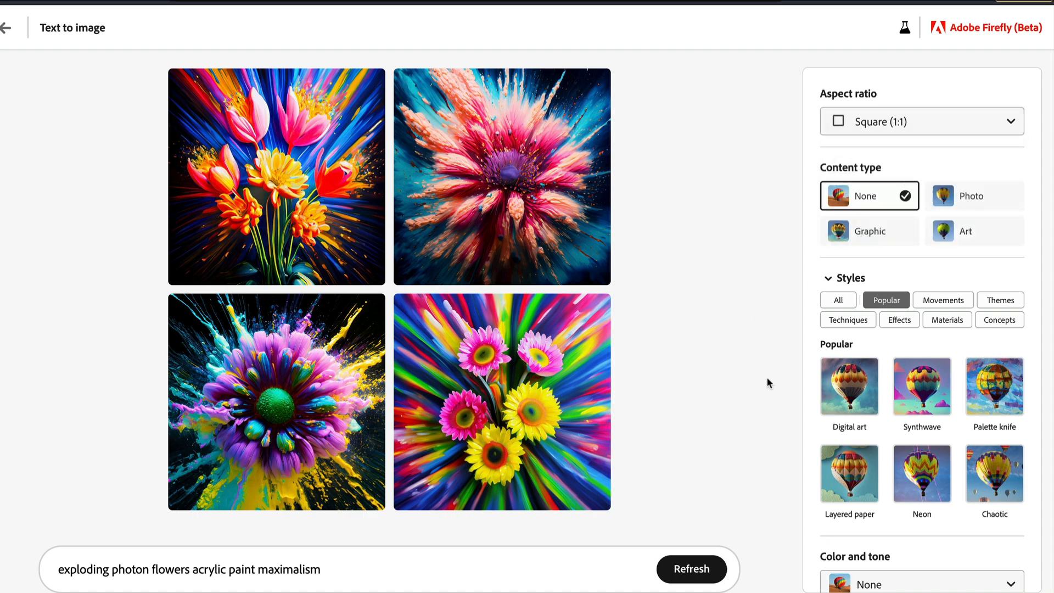
pyautogui.scroll(-3, 913, 462)
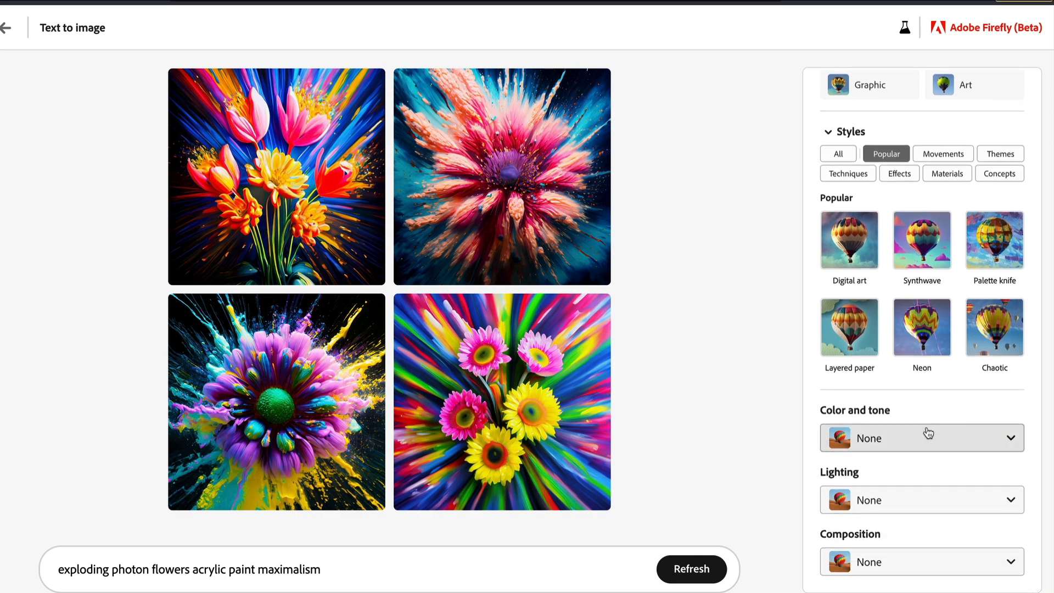
pyautogui.click(927, 432)
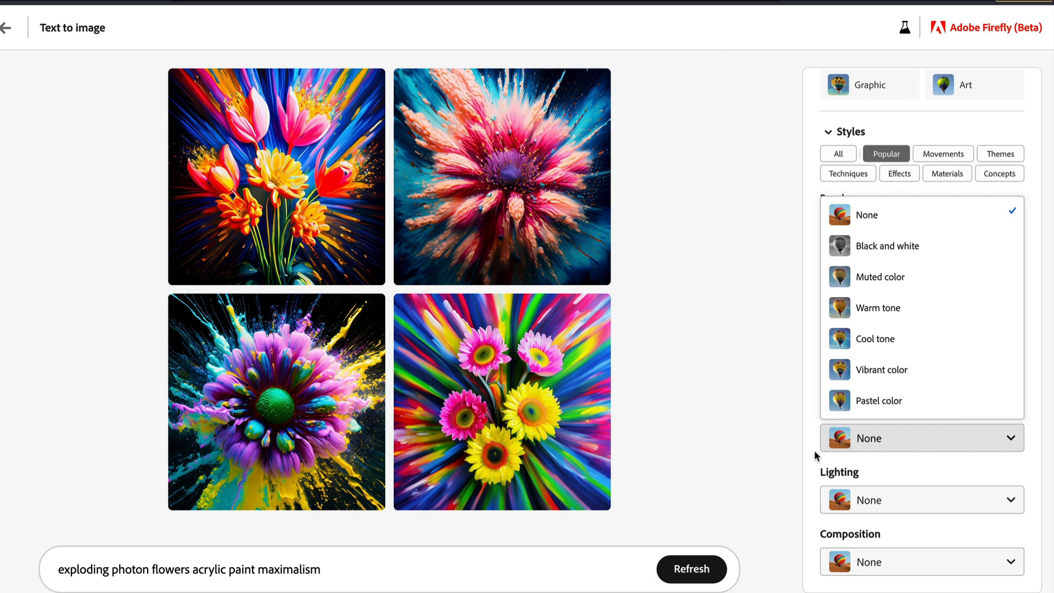
pyautogui.click(874, 406)
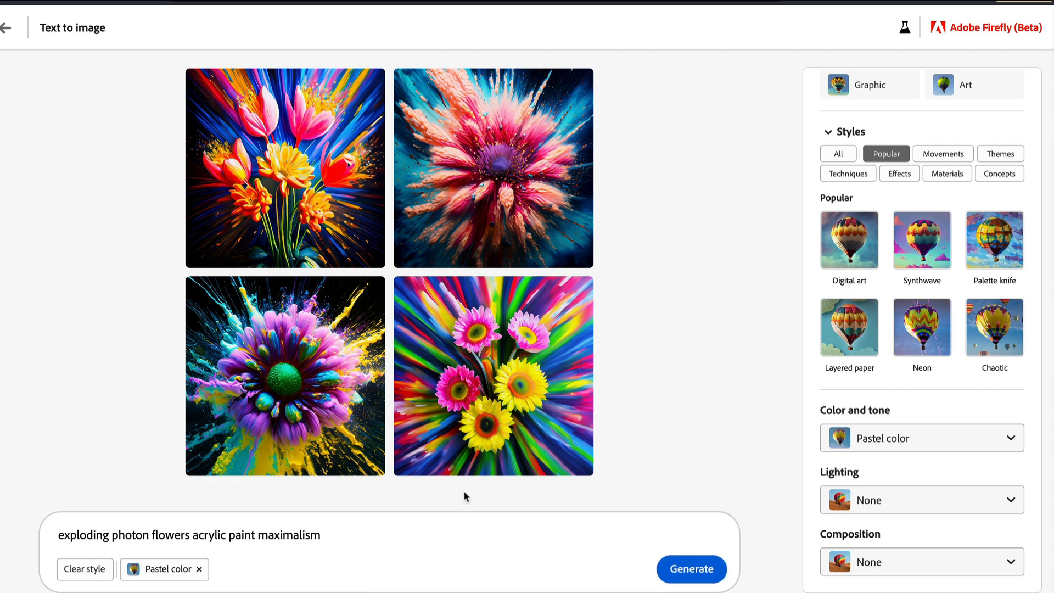
pyautogui.click(199, 571)
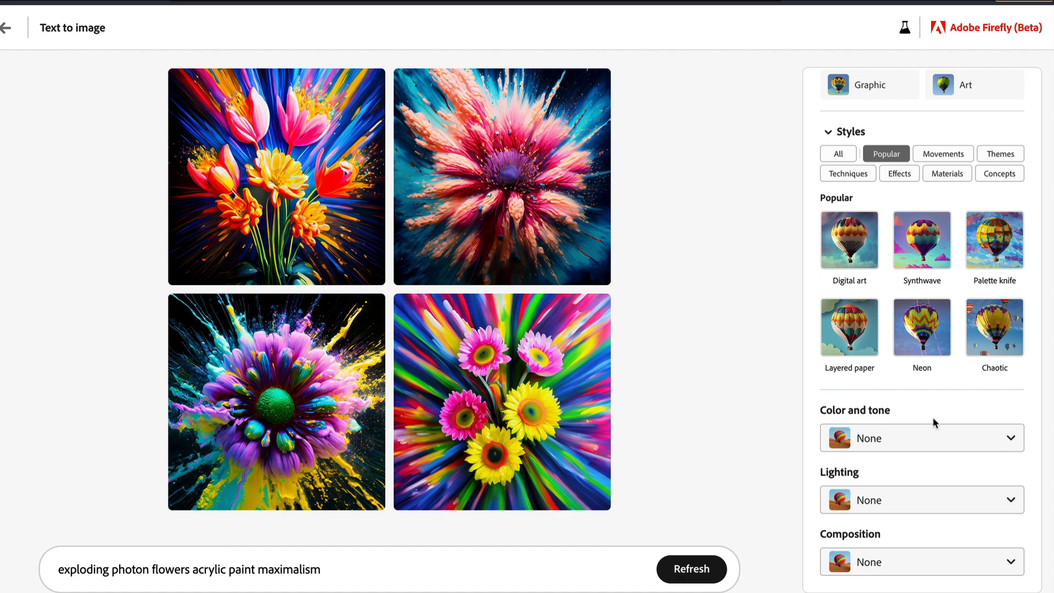
# Step: Try Studio lighting as the lighting style for the flower images and remove it again
pyautogui.click(908, 497)
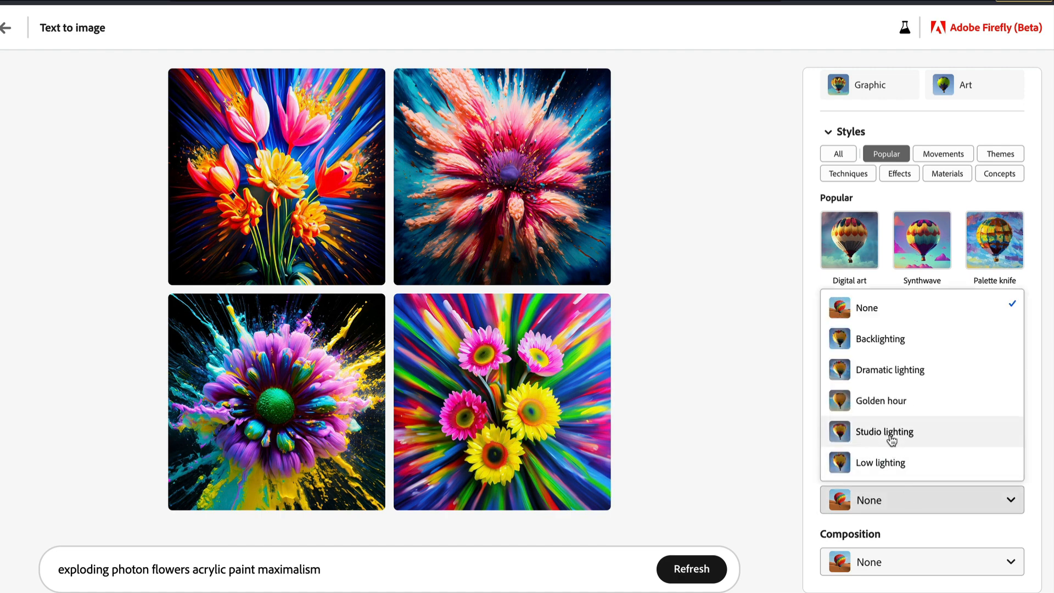
pyautogui.click(890, 433)
pyautogui.click(894, 507)
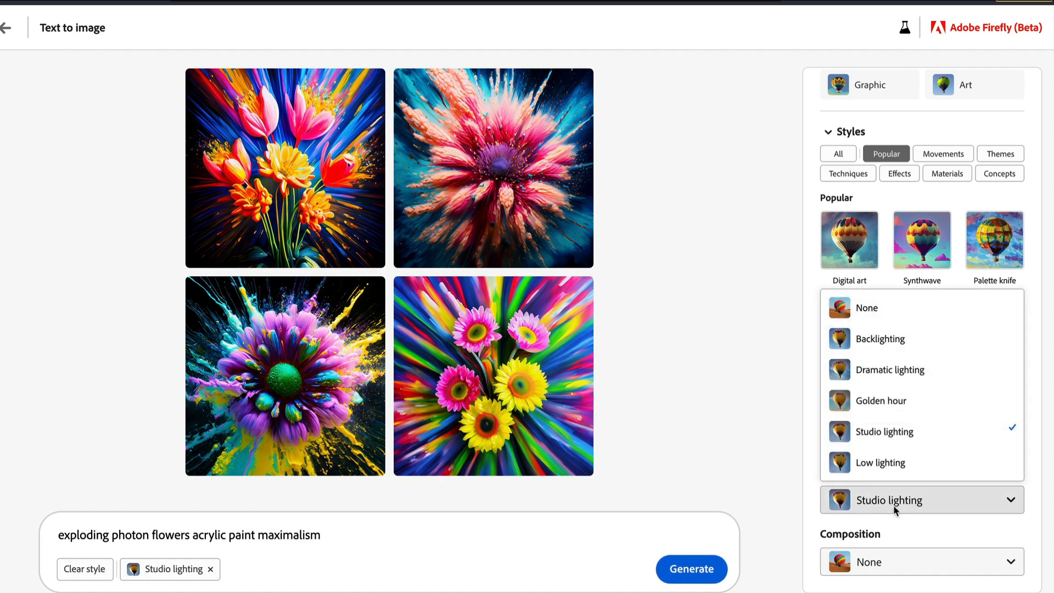
pyautogui.click(1028, 483)
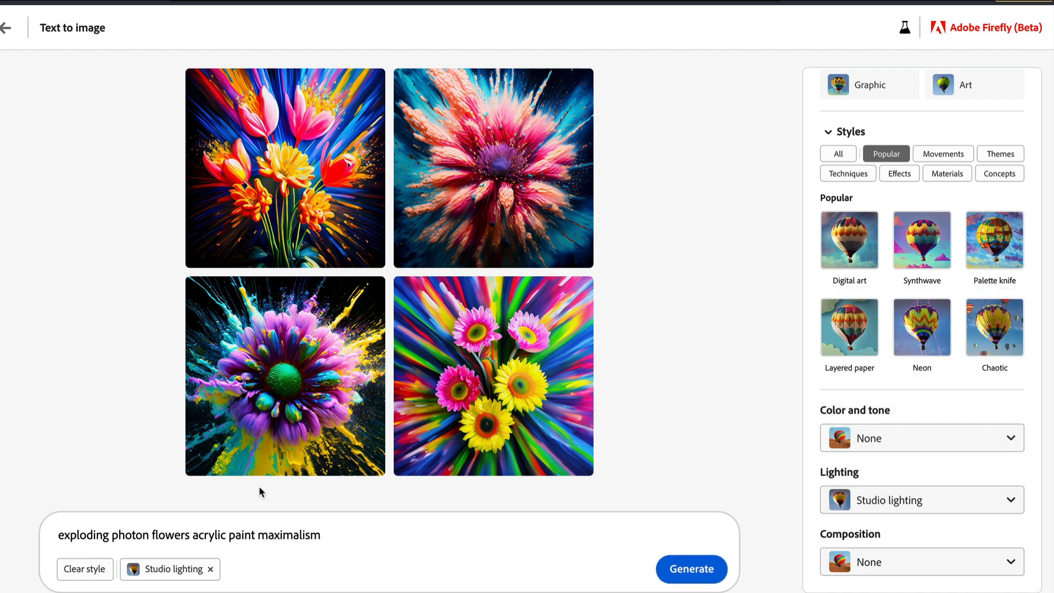
pyautogui.click(211, 569)
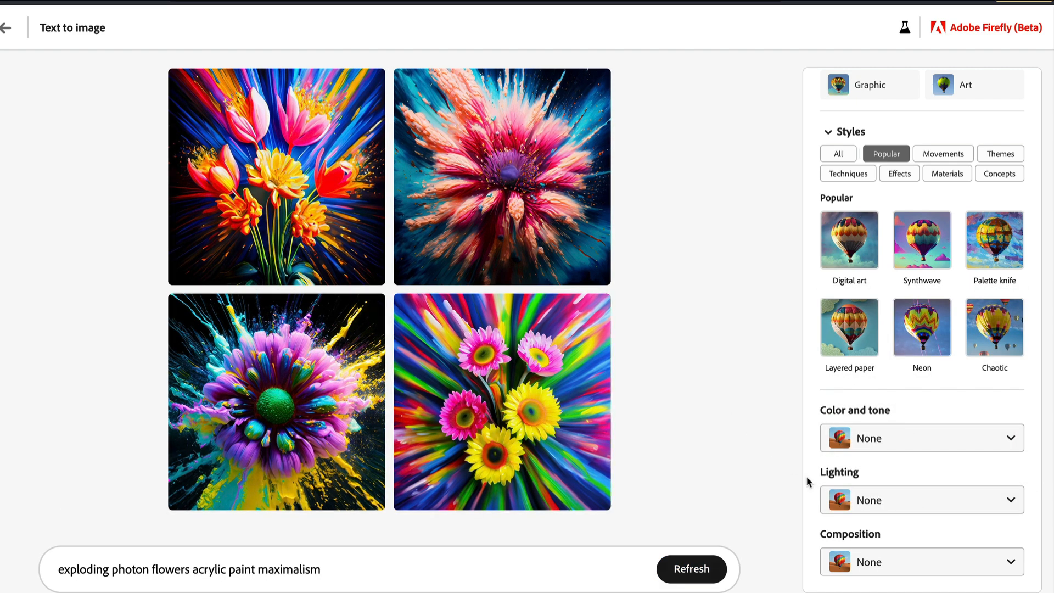
# Step: Set the composition to Macrophotography and regenerate the flower images
pyautogui.click(901, 560)
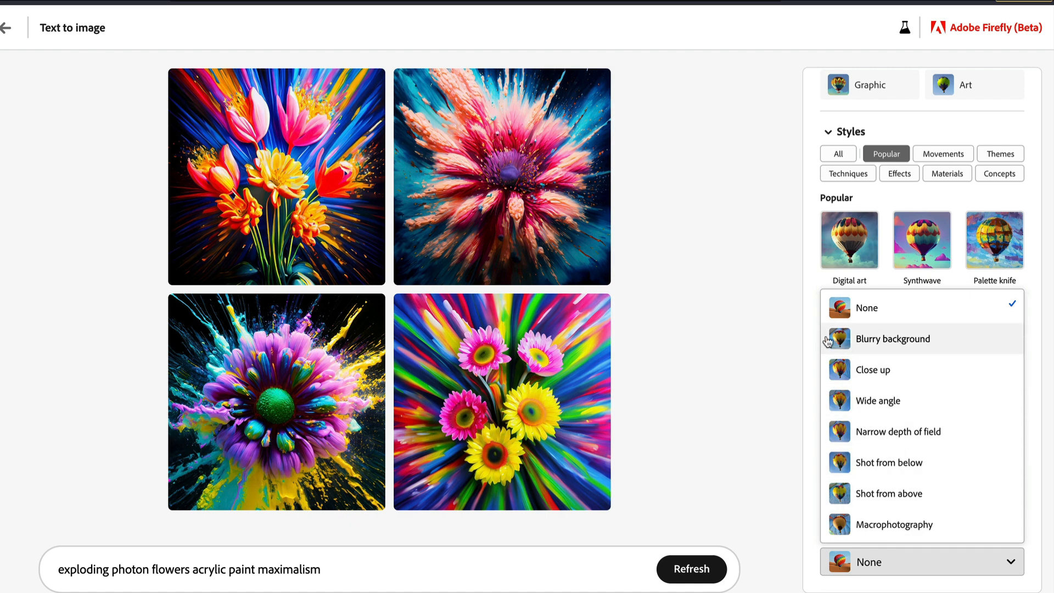
pyautogui.click(748, 367)
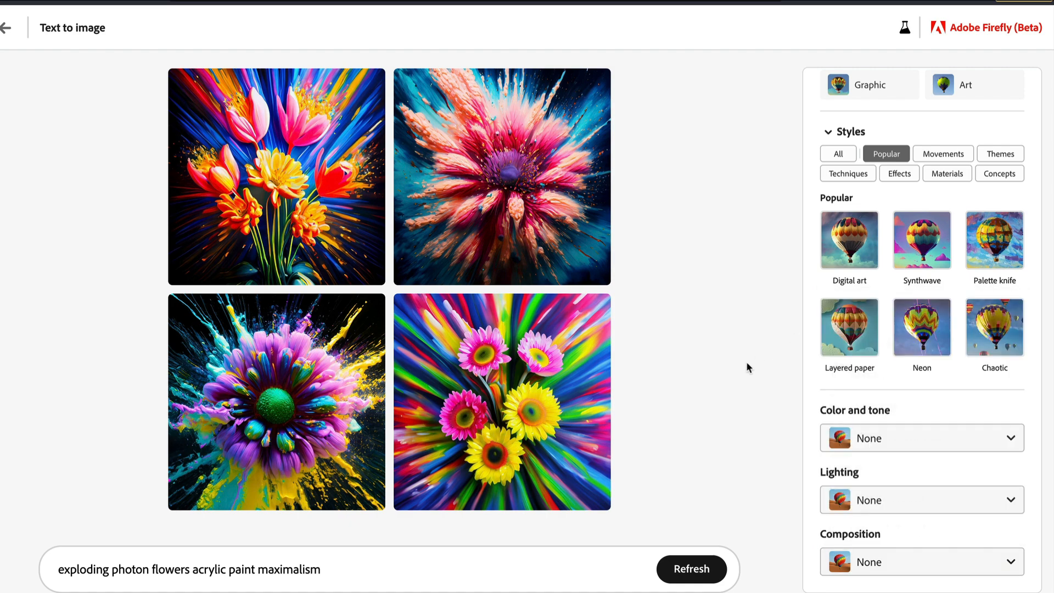
pyautogui.click(860, 557)
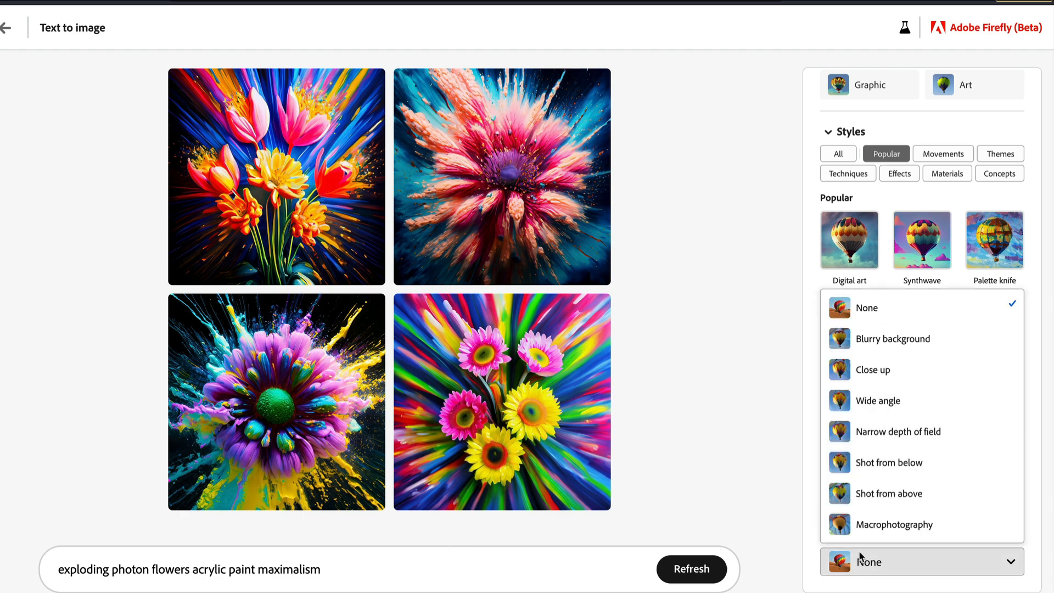
pyautogui.click(889, 529)
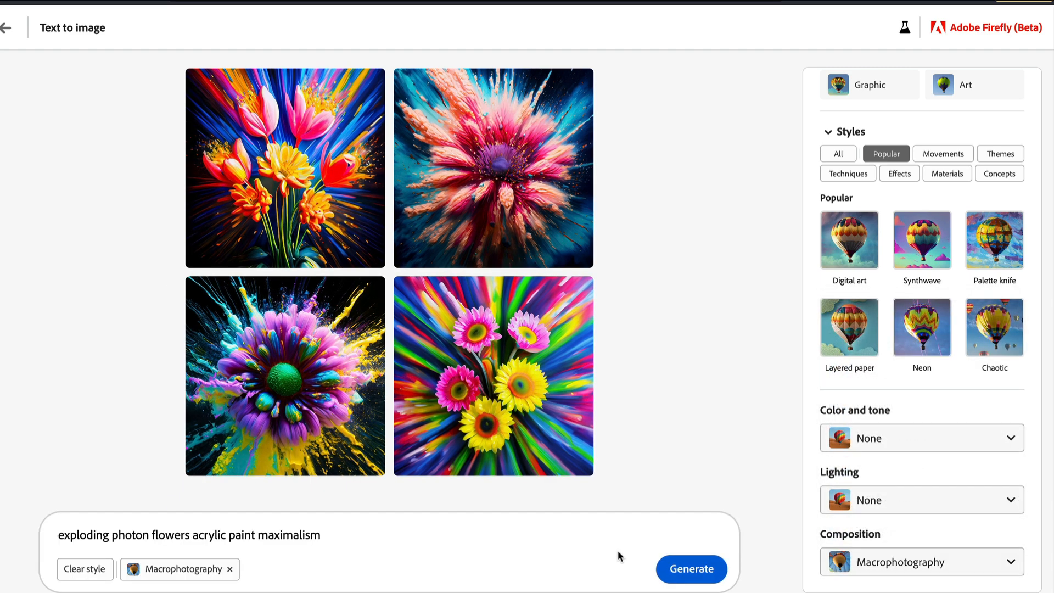
pyautogui.click(687, 564)
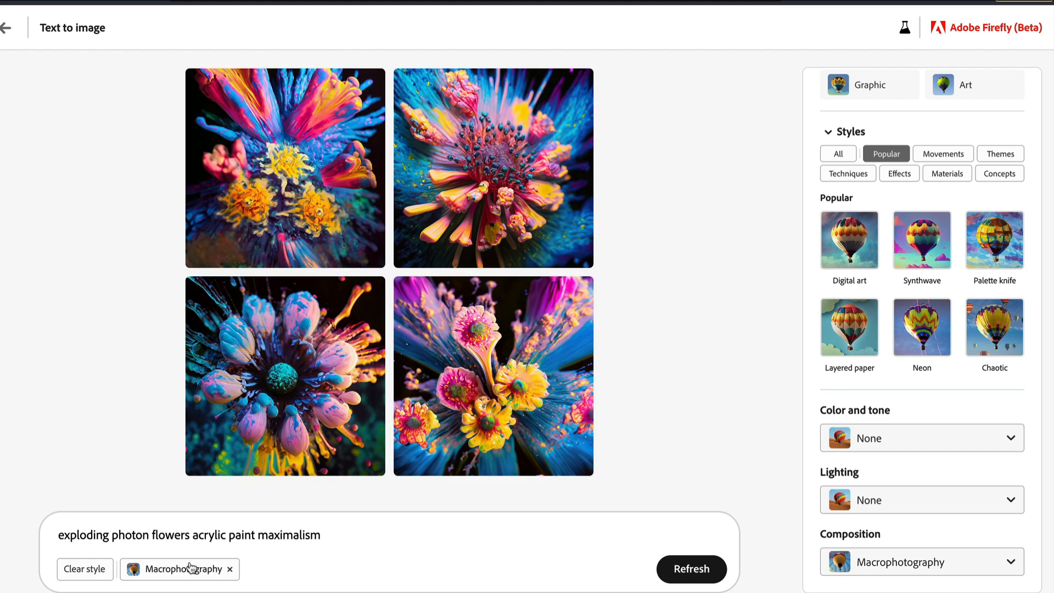
# Step: Replace the prompt with "a beautiful lady bug on a leaf with a dew drop" and generate the images
pyautogui.tripleClick(229, 535)
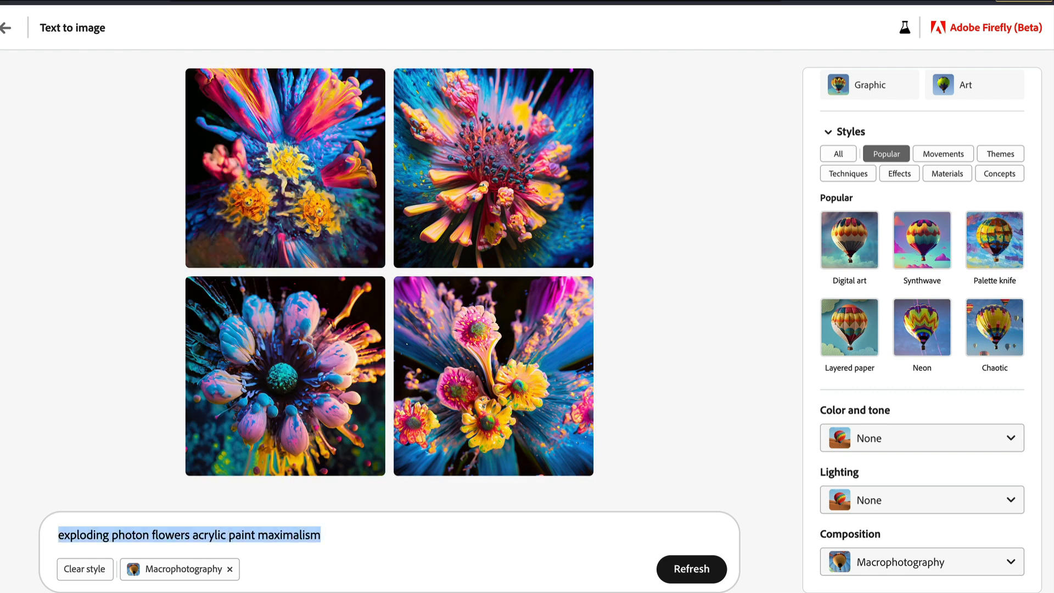
pyautogui.write('a beautiful lady bug on a leaf with a dew drop')
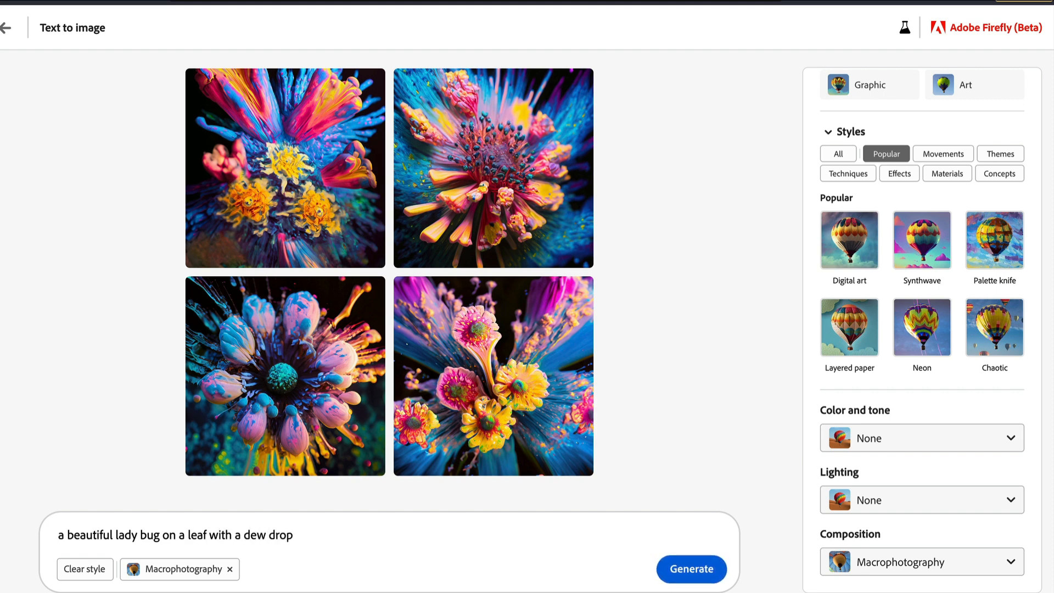
pyautogui.click(706, 570)
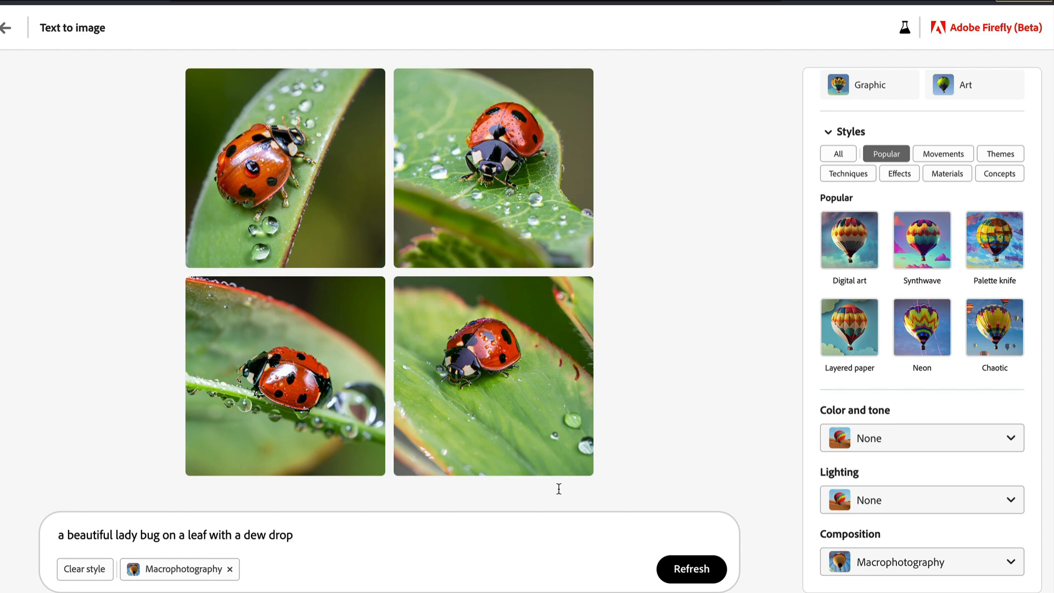
# Step: Enlarge the generated ladybug images, page through them one by one, and close the preview
pyautogui.click(336, 347)
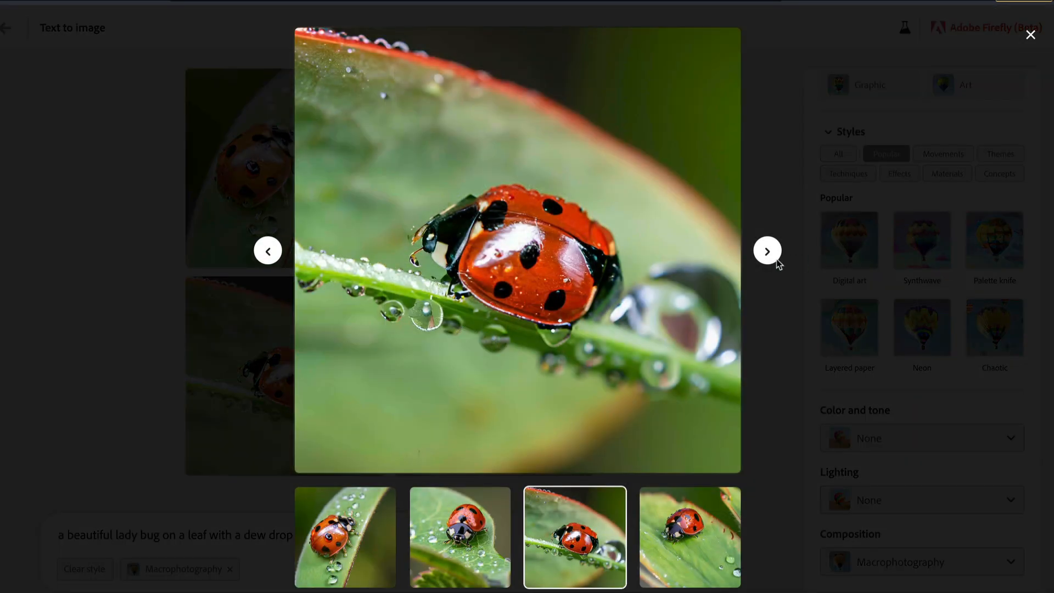
pyautogui.click(767, 252)
pyautogui.click(767, 252)
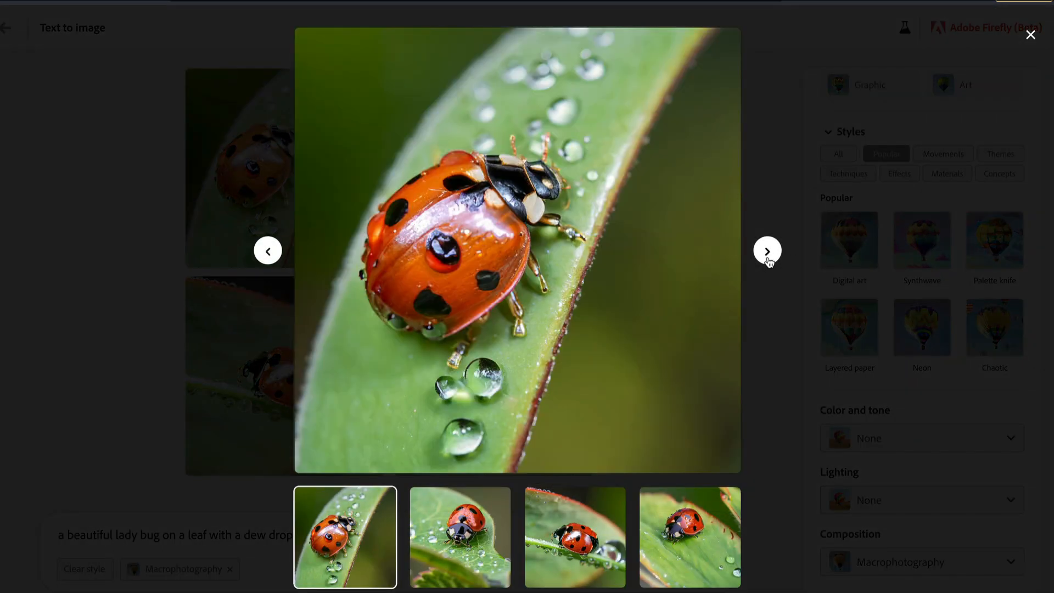
pyautogui.click(767, 252)
pyautogui.click(764, 324)
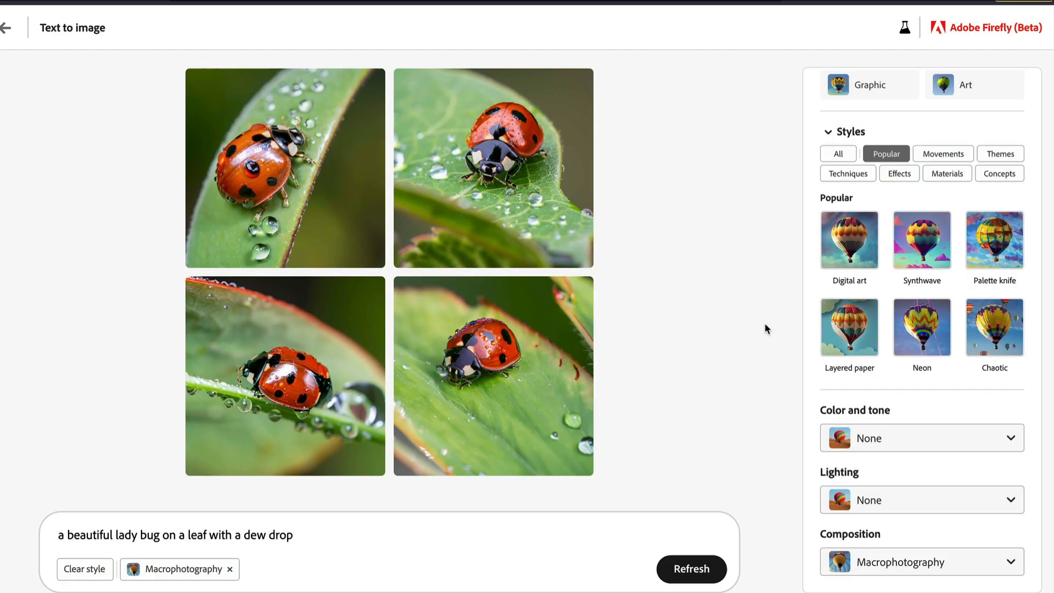
# Step: Set the composition to Narrow depth of field and the lighting to Studio lighting
pyautogui.click(903, 561)
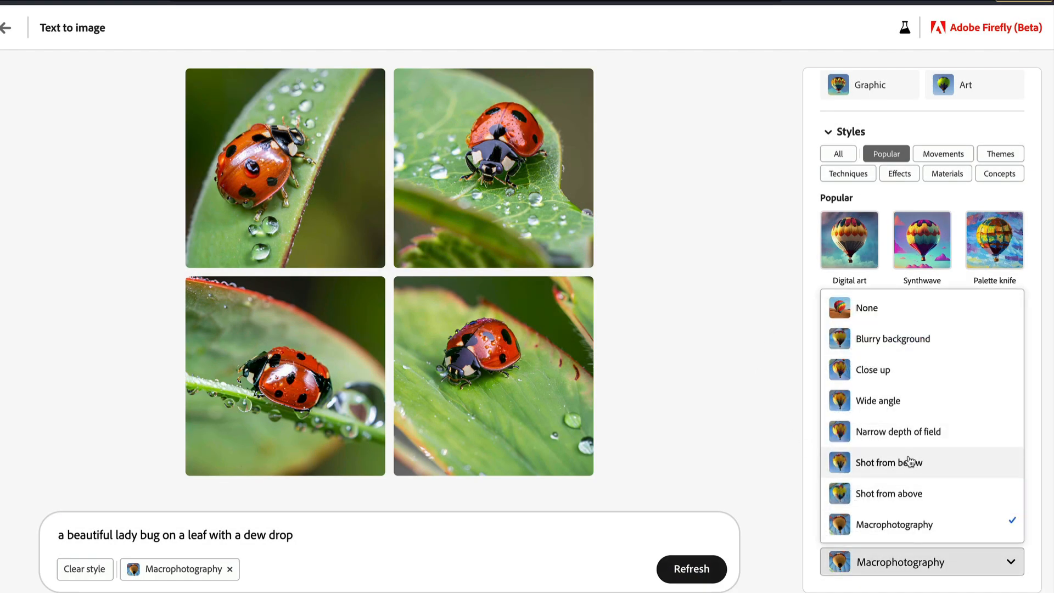
pyautogui.click(871, 432)
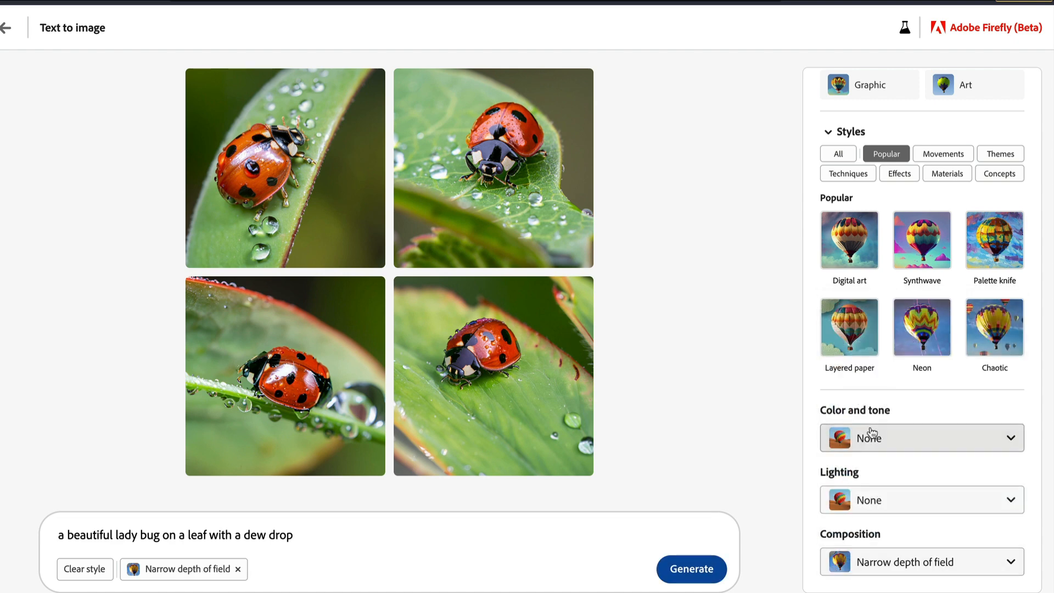
pyautogui.click(871, 502)
pyautogui.click(883, 432)
# Step: Replace the prompt with "a beautiful portrait of a young chinese girl" and generate the images
pyautogui.tripleClick(354, 534)
pyautogui.write('a beautiful portrait of a yo')
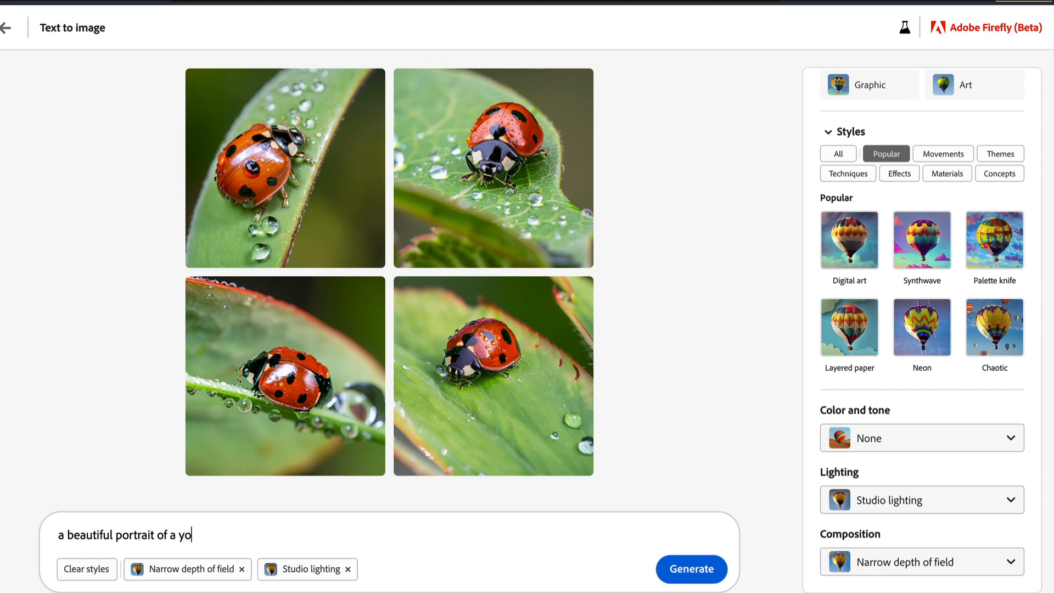
pyautogui.write('ung chinese girl')
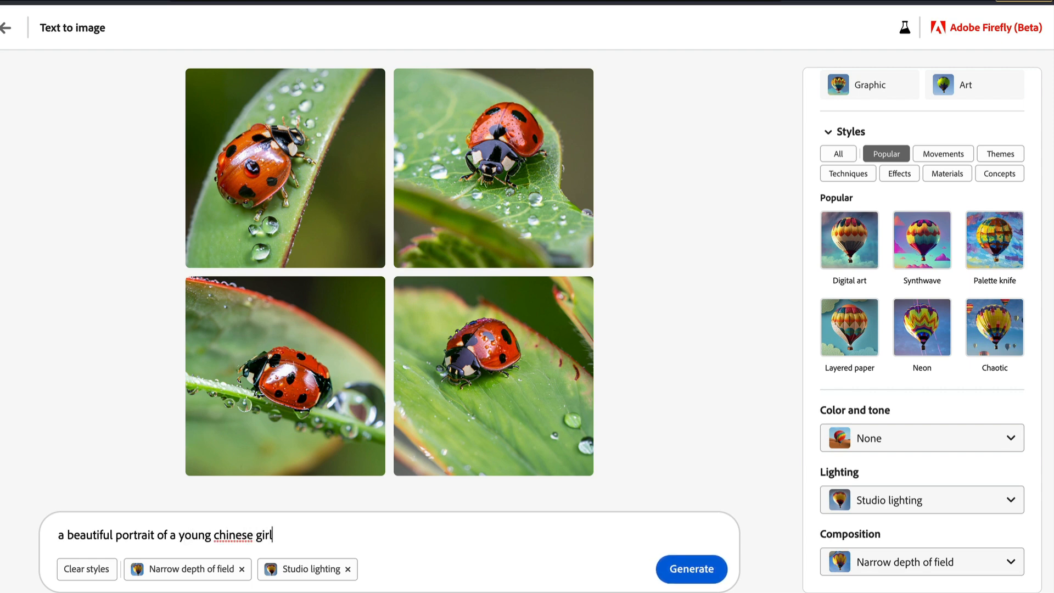
pyautogui.click(713, 565)
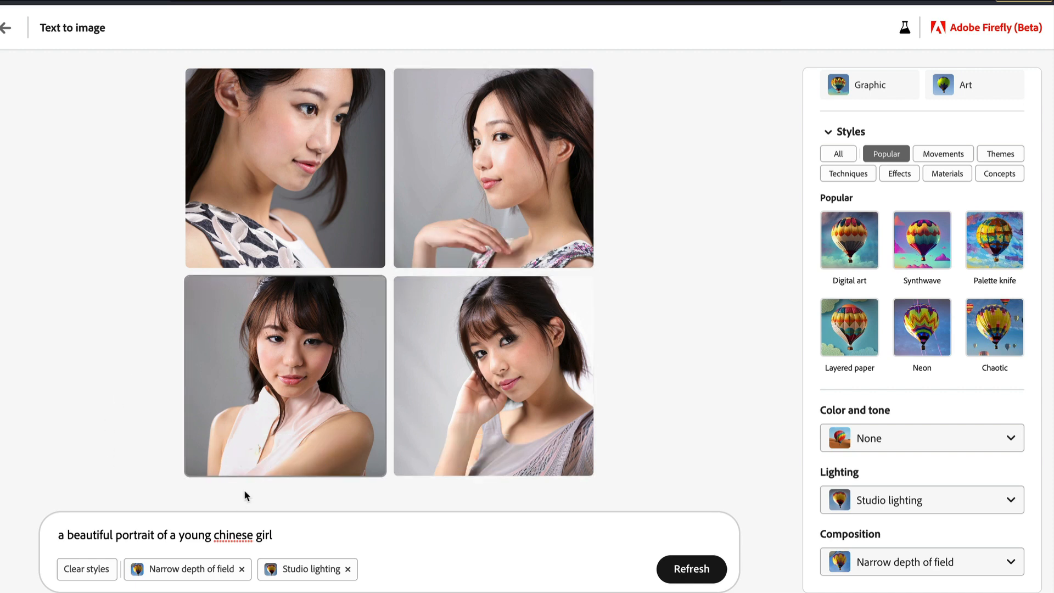
# Step: Change "chinese" to "indian" in the portrait prompt and generate the images
pyautogui.doubleClick(227, 534)
pyautogui.write('indian')
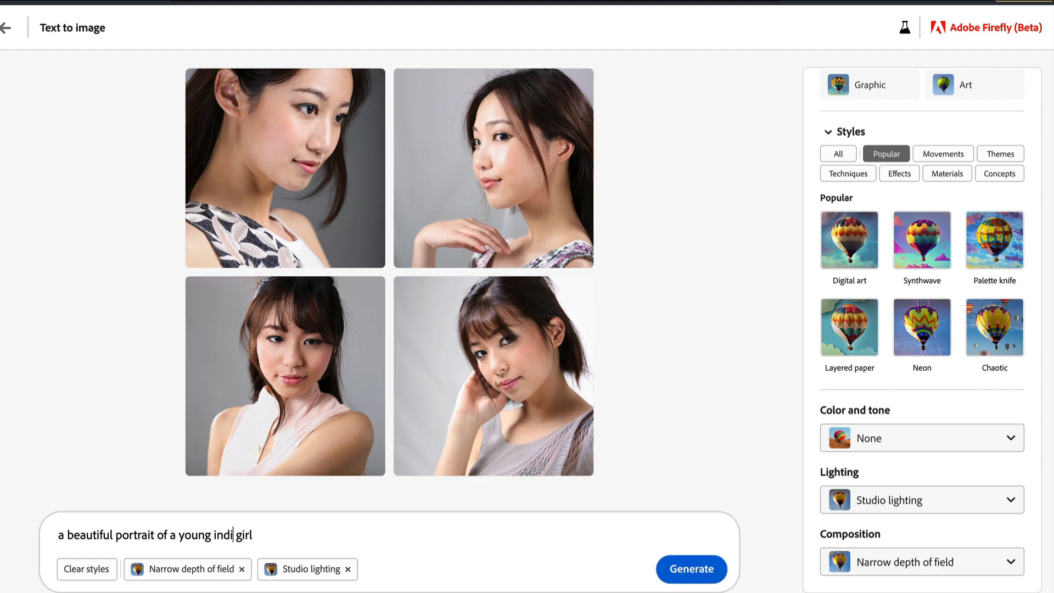
pyautogui.click(690, 568)
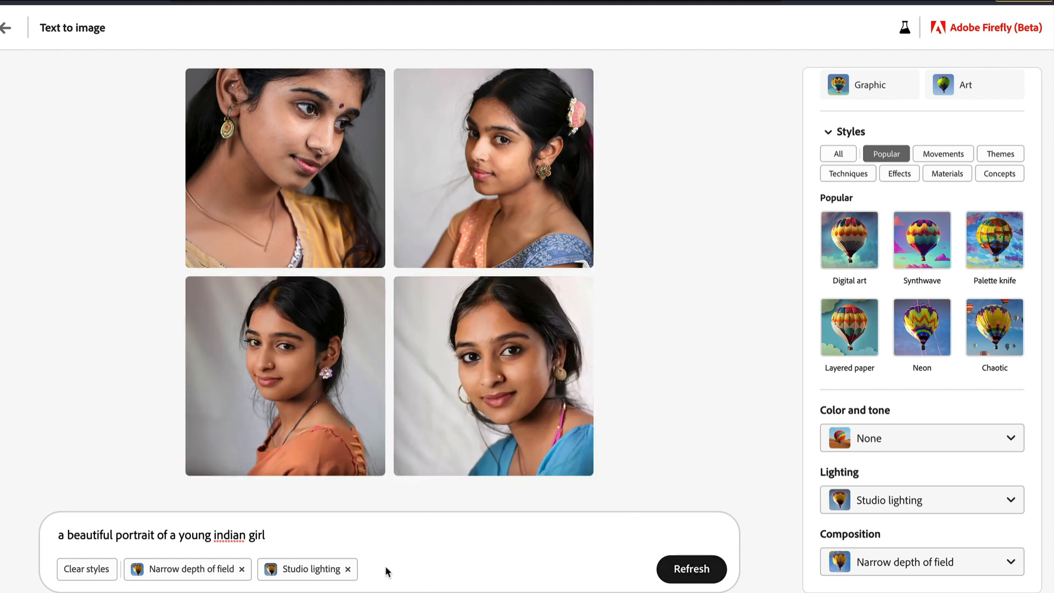
# Step: Regenerate the portraits without the Narrow depth of field composition, and once more with the Palette knife style added
pyautogui.click(243, 571)
pyautogui.click(695, 569)
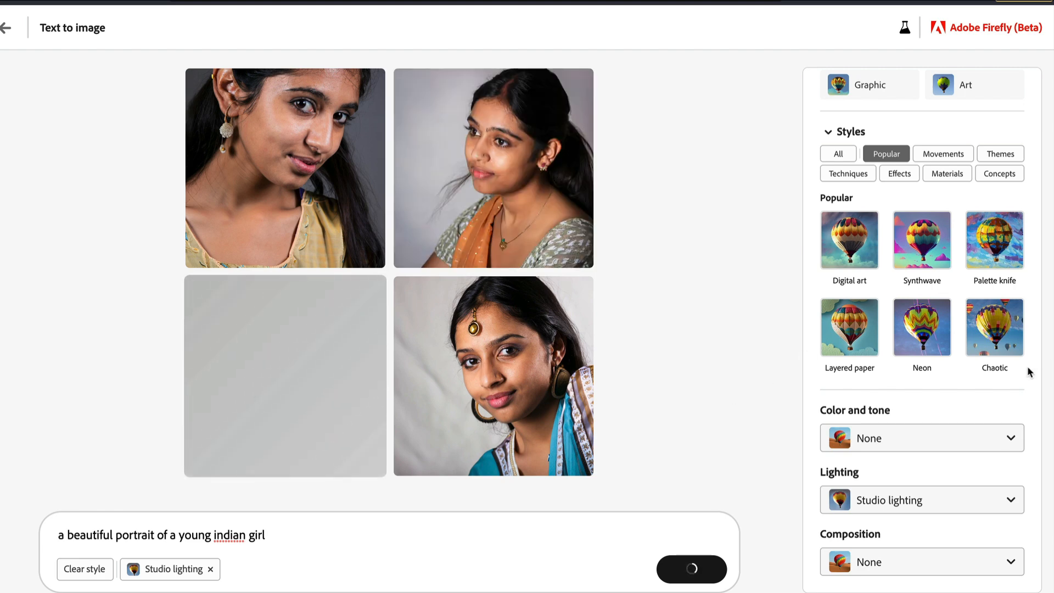
pyautogui.click(995, 254)
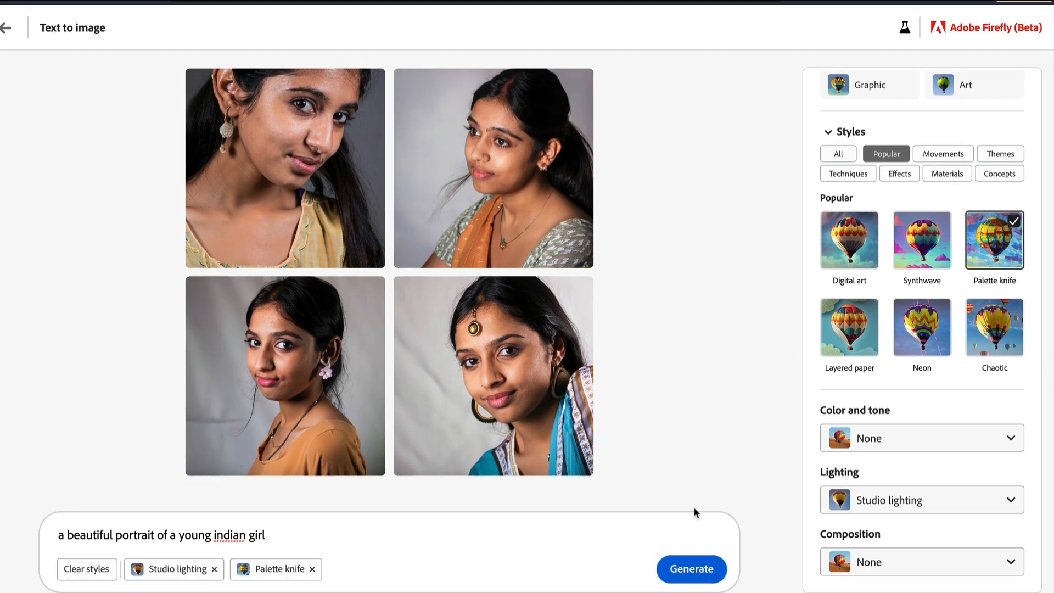
pyautogui.click(698, 561)
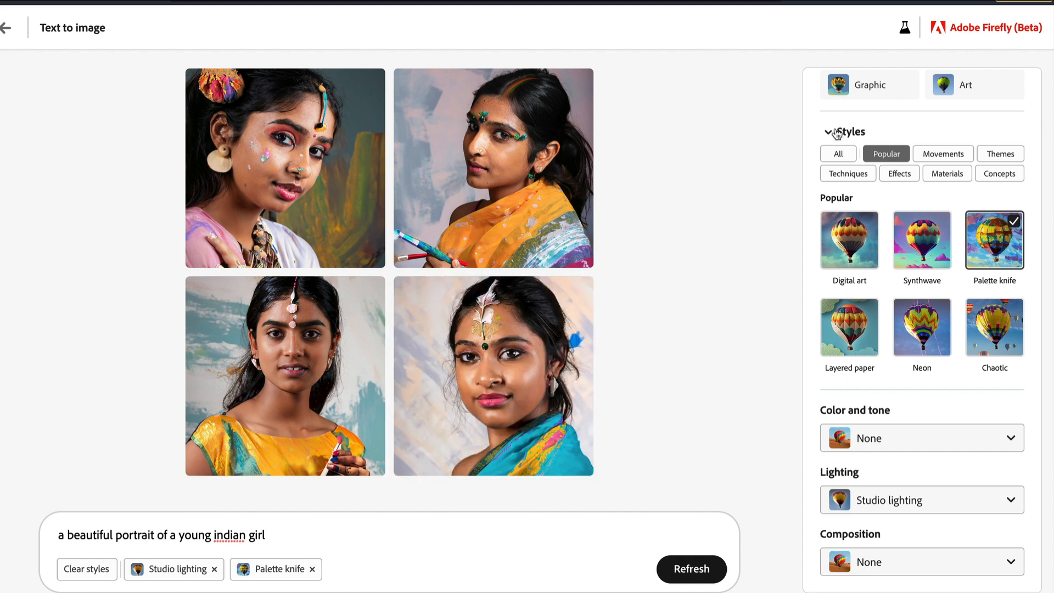
# Step: Leave the generated portraits and return to the Text to image sample gallery
pyautogui.click(836, 134)
pyautogui.click(838, 131)
pyautogui.click(751, 133)
pyautogui.click(5, 27)
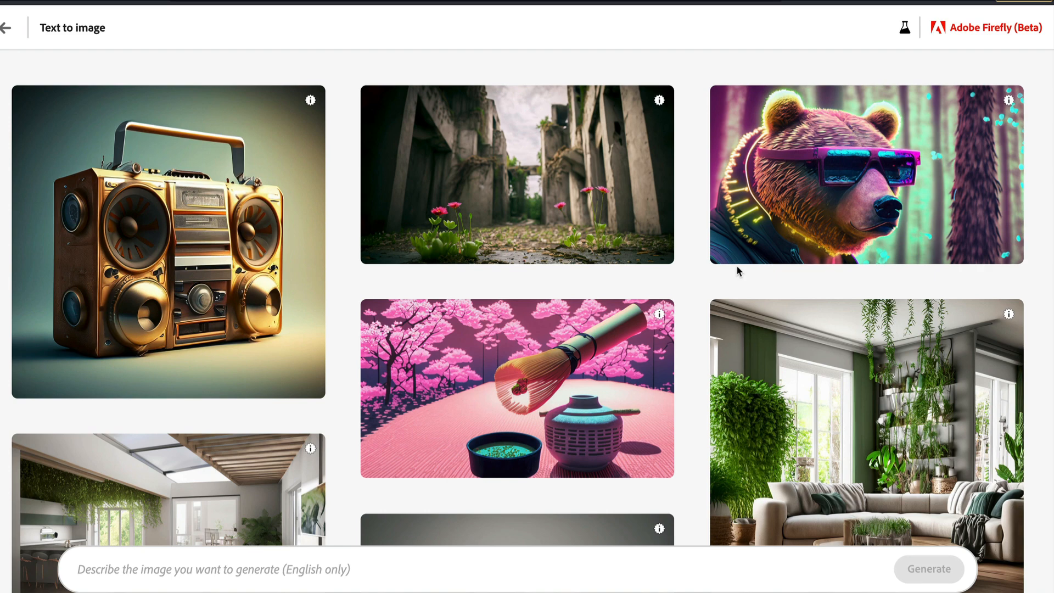
# Step: Browse the sample images in the Text to image gallery, viewing the prompts shown on individual images
pyautogui.moveTo(815, 361)
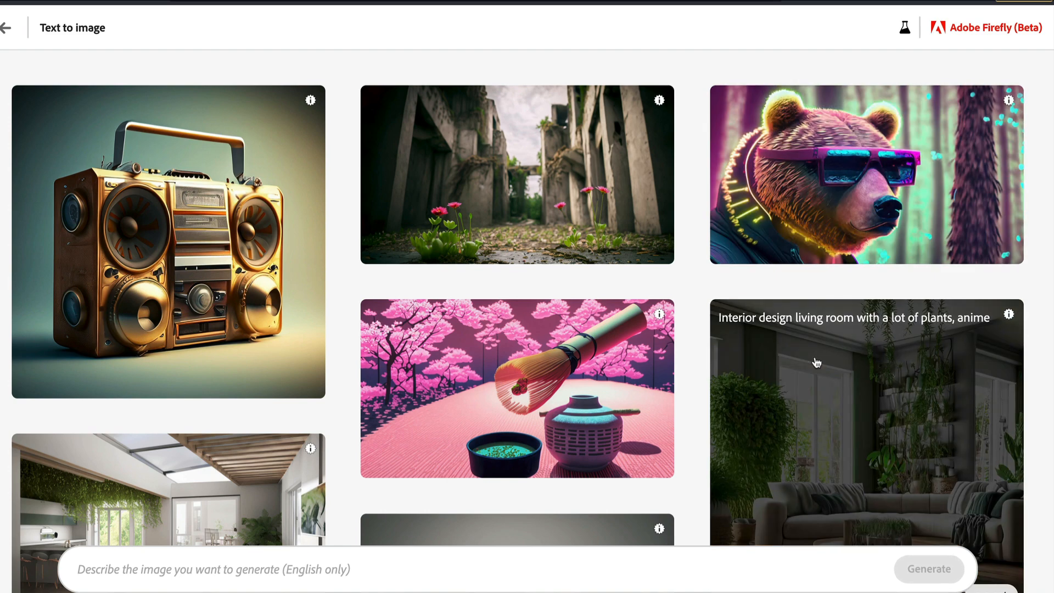
pyautogui.scroll(-6, 1031, 358)
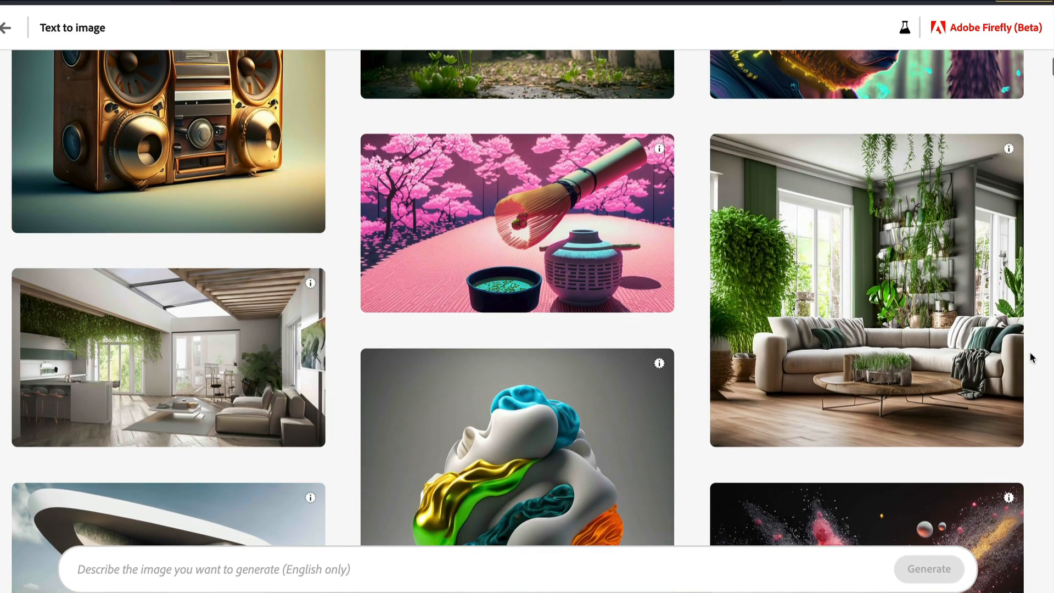
pyautogui.scroll(-2, 1031, 357)
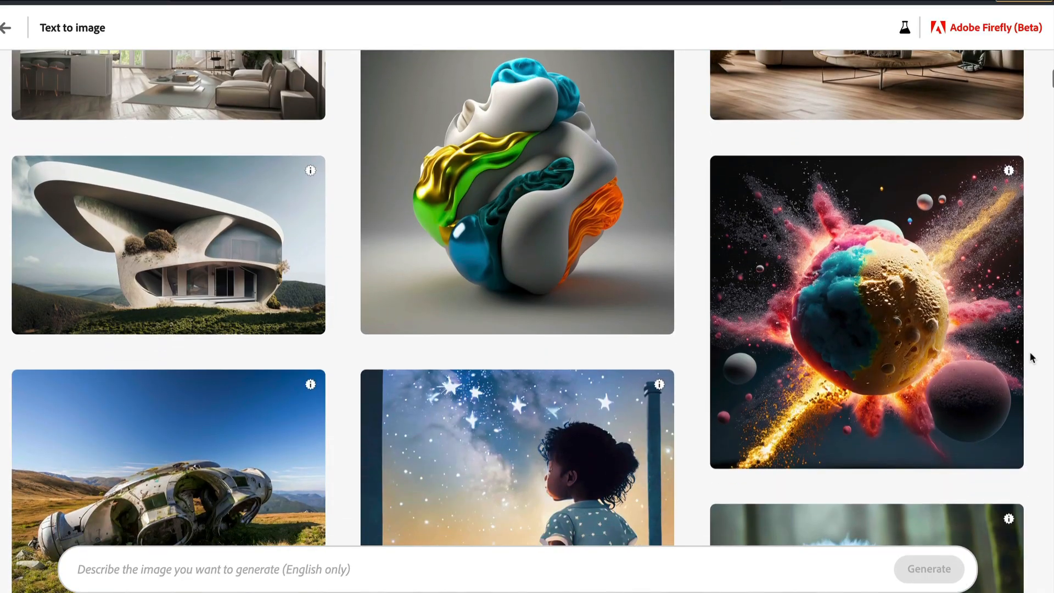
pyautogui.scroll(-4, 1030, 358)
pyautogui.scroll(-5, 1031, 358)
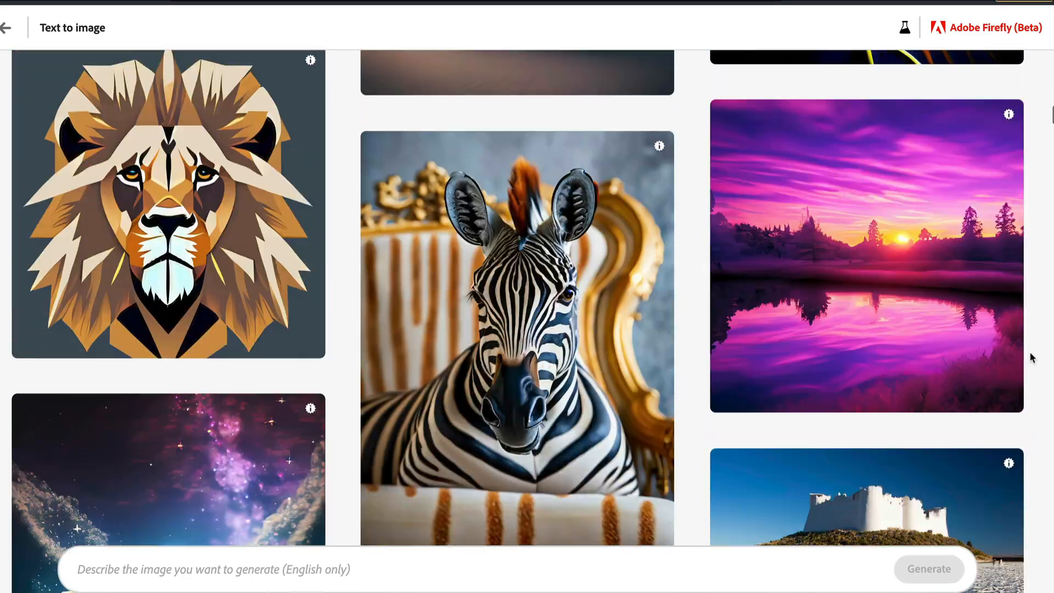
pyautogui.scroll(-6, 1031, 358)
pyautogui.scroll(-9, 1030, 358)
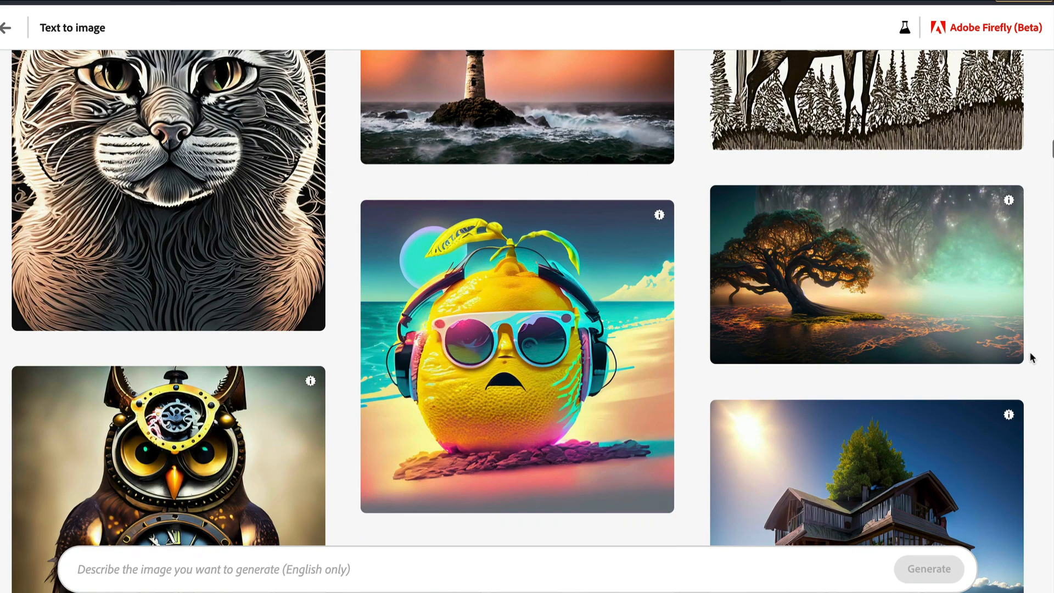
pyautogui.scroll(-5, 1031, 358)
pyautogui.scroll(4, 1029, 358)
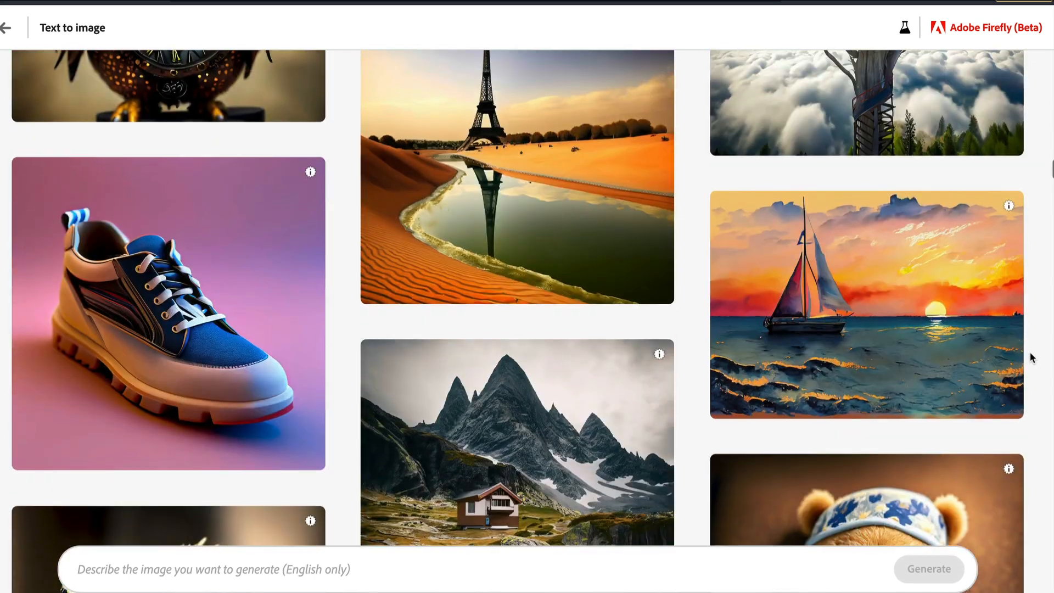
pyautogui.moveTo(139, 321)
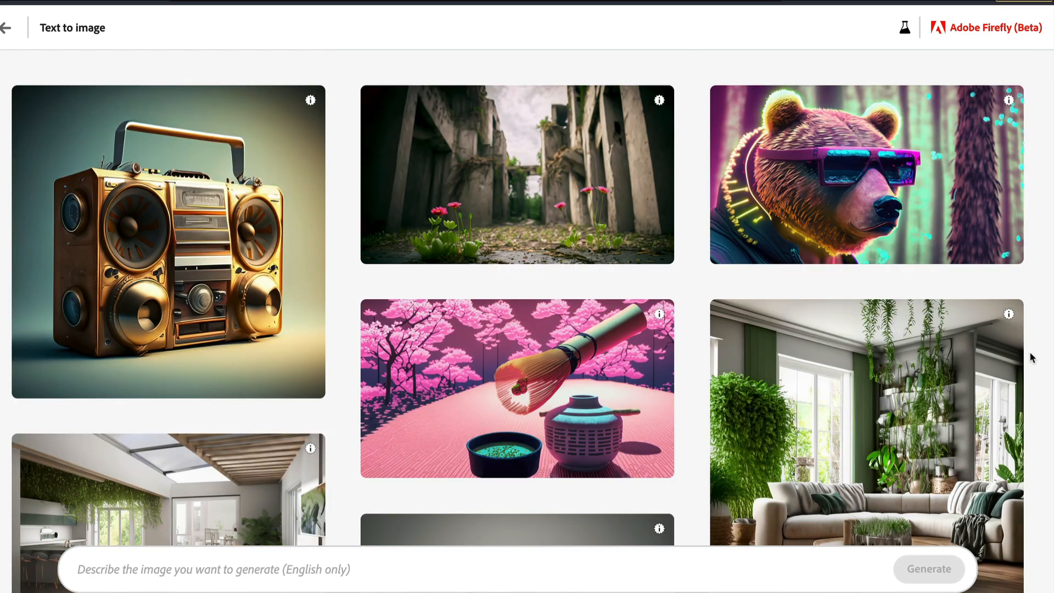
pyautogui.scroll(-6, 1030, 358)
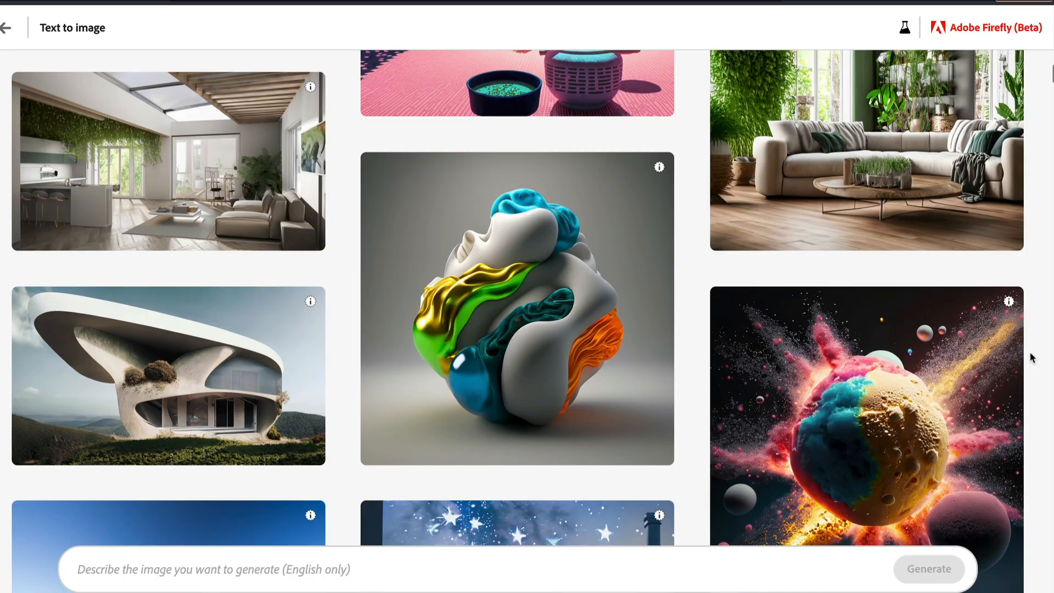
pyautogui.scroll(-6, 1031, 358)
pyautogui.scroll(-20, 1031, 358)
pyautogui.scroll(-20, 1030, 357)
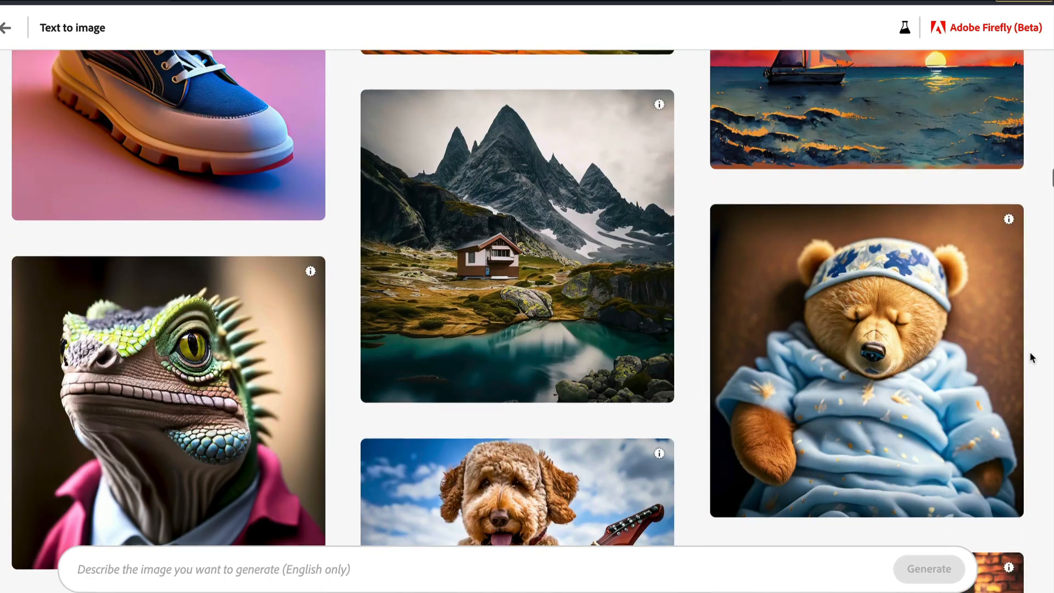
pyautogui.scroll(4, 1030, 356)
pyautogui.moveTo(107, 280)
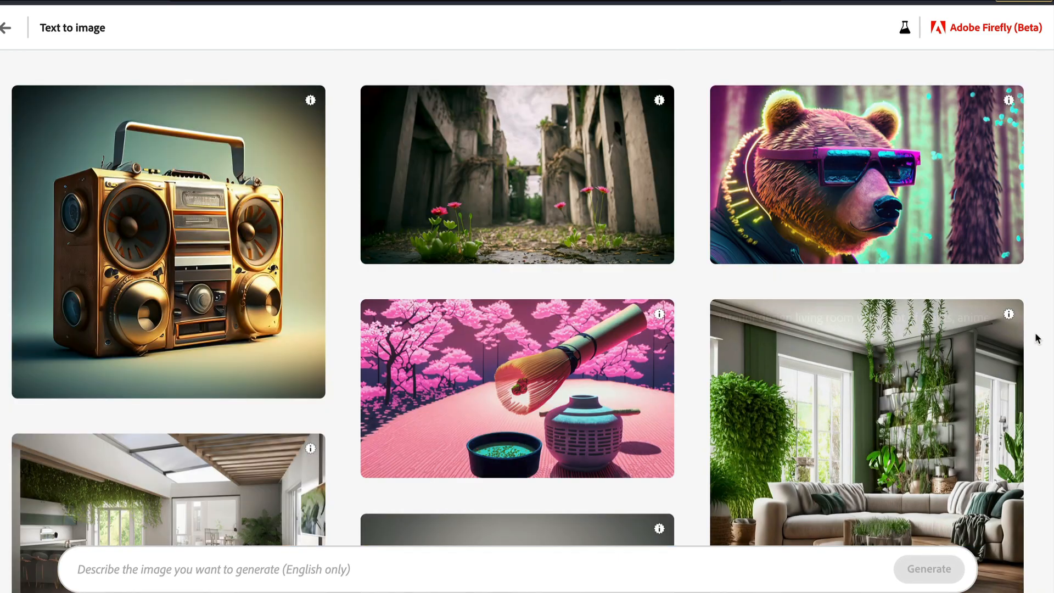
pyautogui.scroll(-7, 1030, 357)
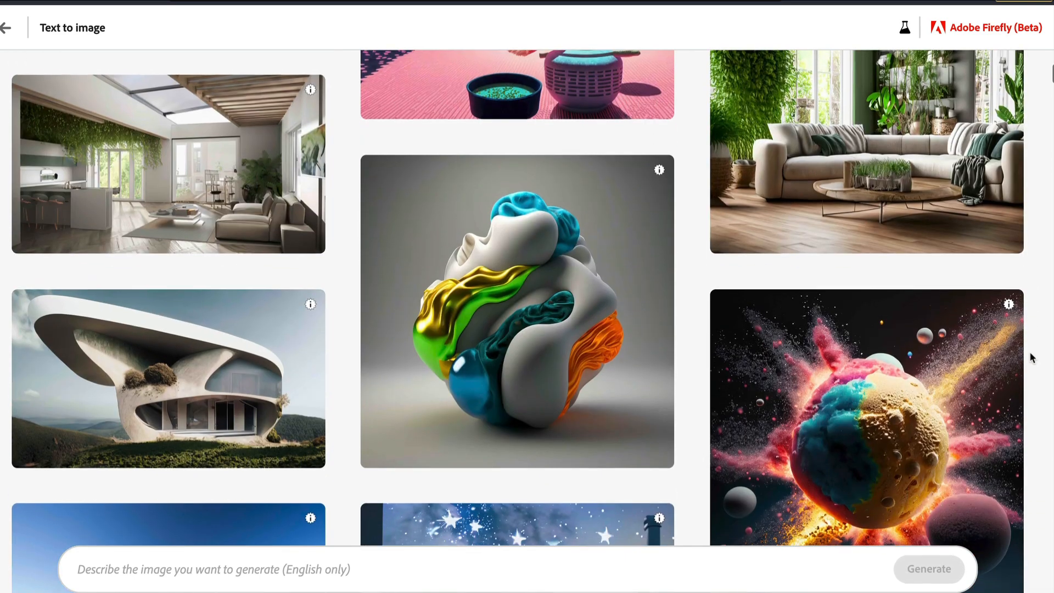
pyautogui.scroll(-5, 1030, 357)
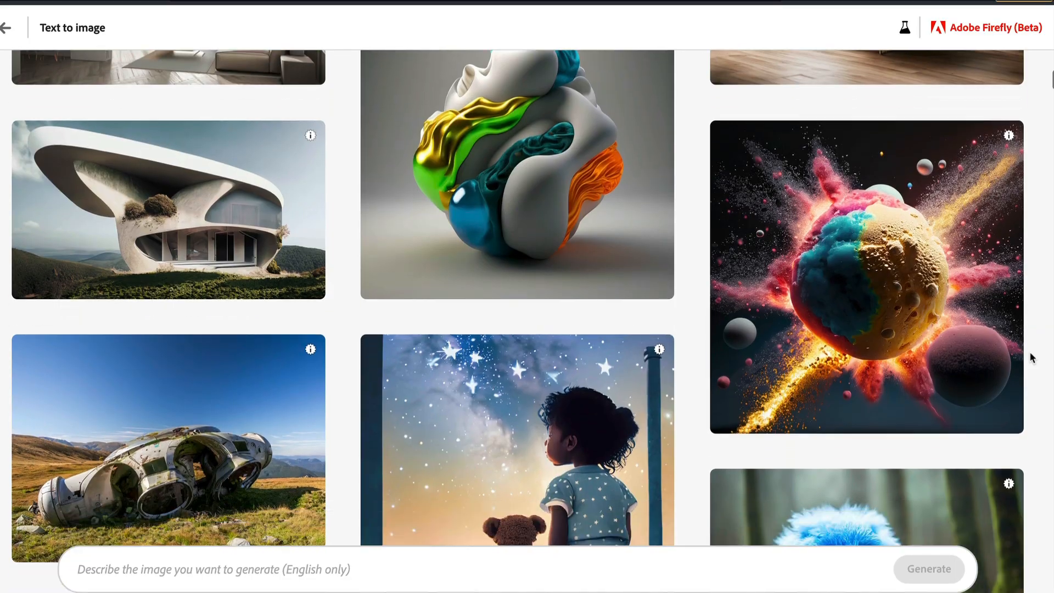
pyautogui.scroll(-18, 1030, 356)
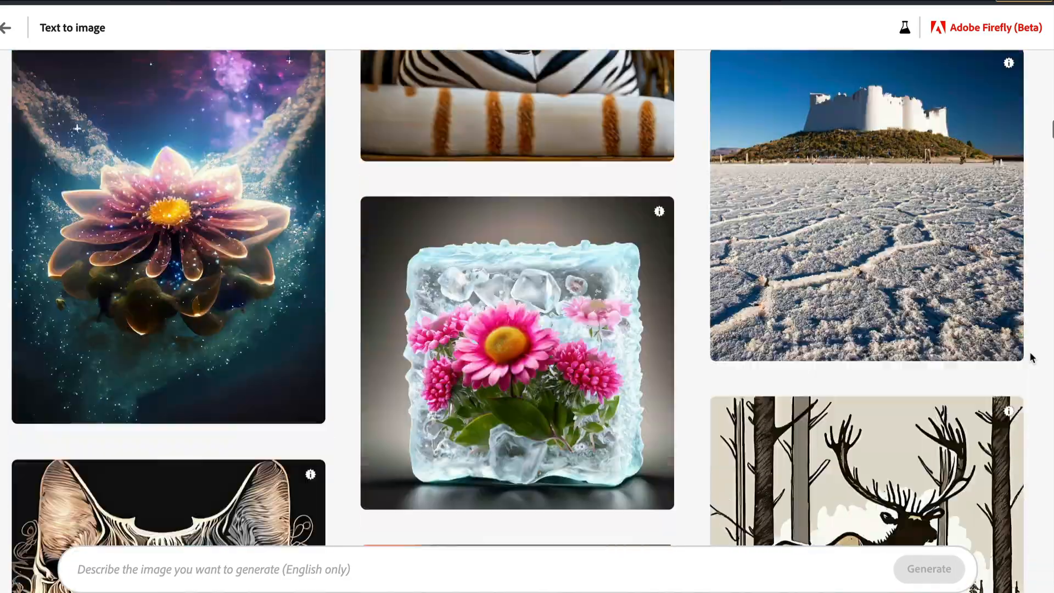
pyautogui.scroll(-10, 1029, 357)
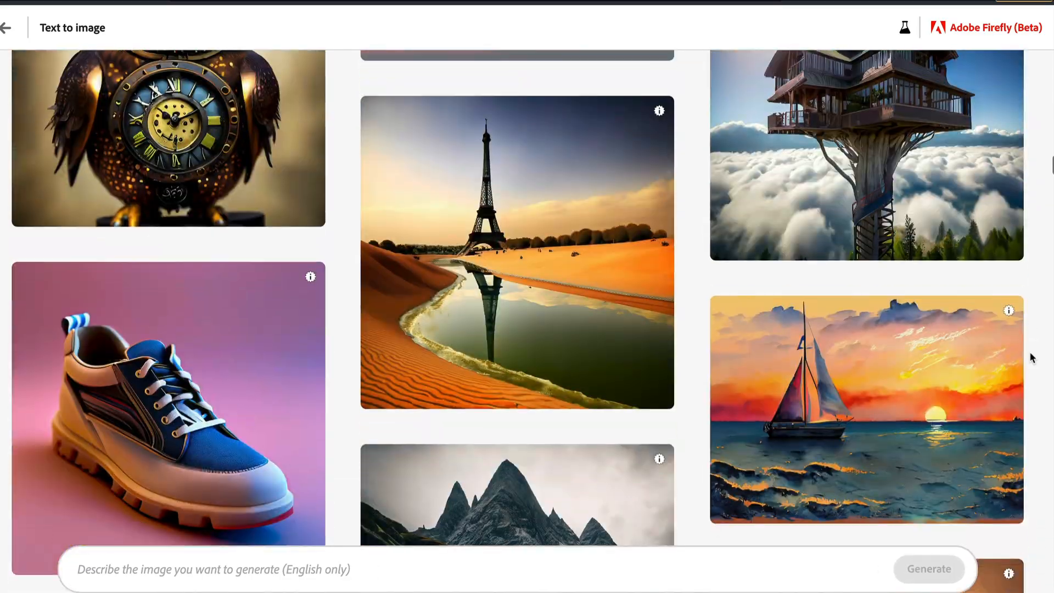
pyautogui.scroll(2, 1030, 357)
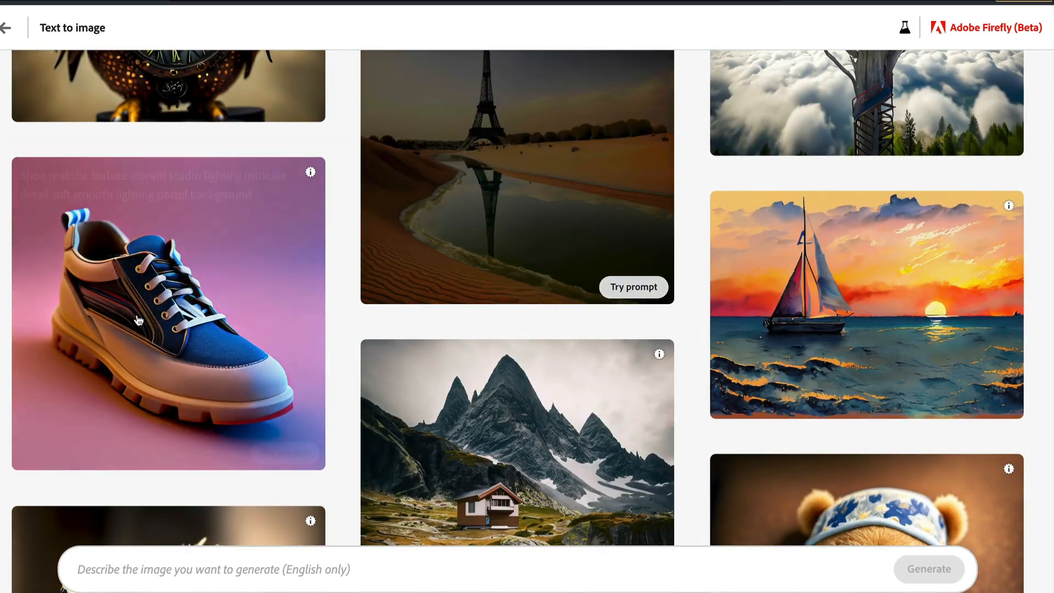
pyautogui.moveTo(109, 291)
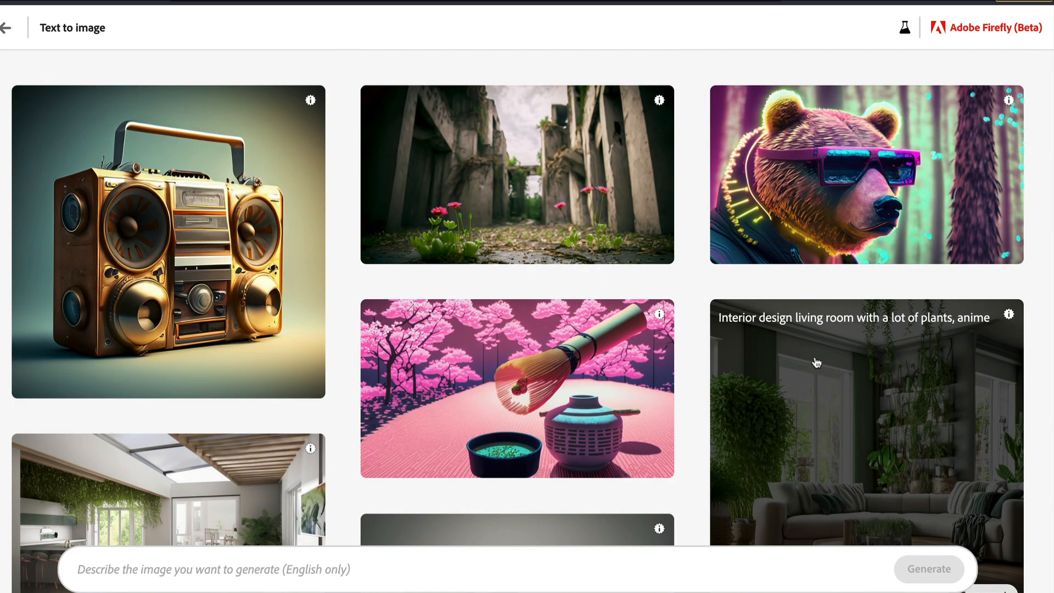
pyautogui.scroll(-6, 1029, 357)
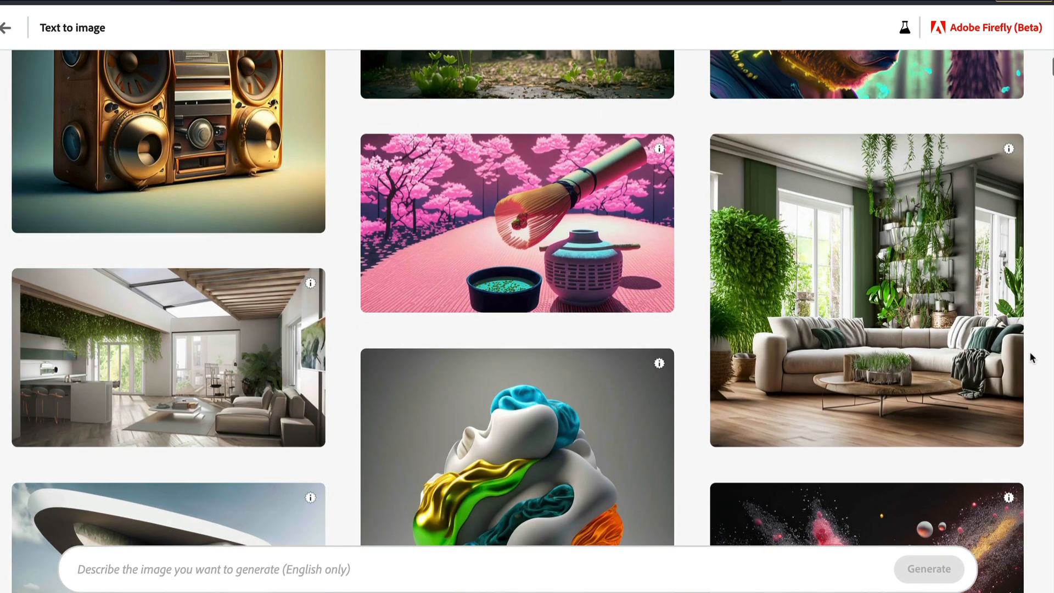
pyautogui.scroll(-2, 1030, 357)
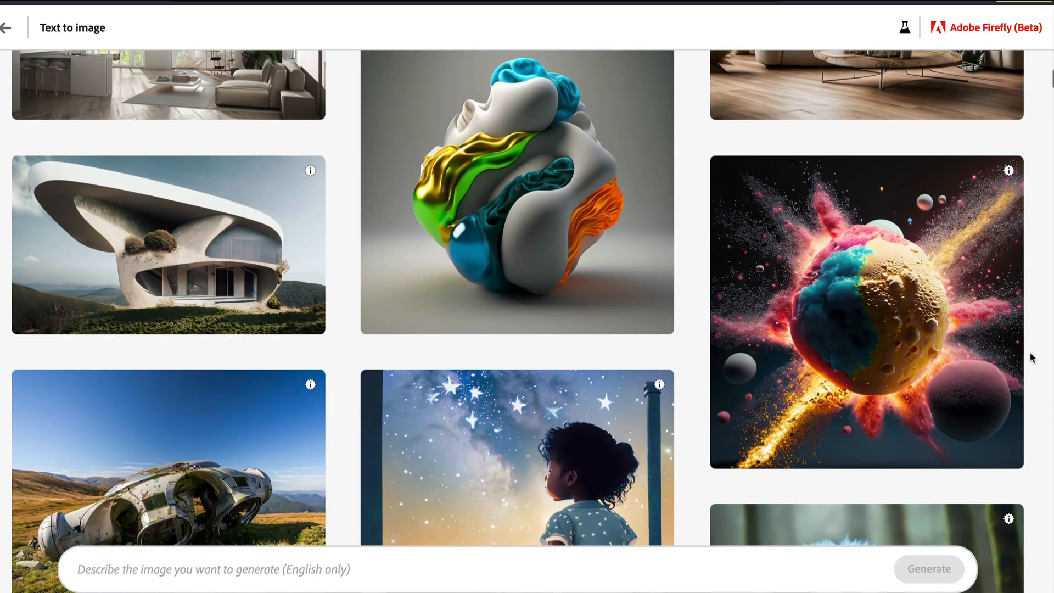
pyautogui.scroll(-4, 1030, 358)
pyautogui.scroll(-8, 1029, 358)
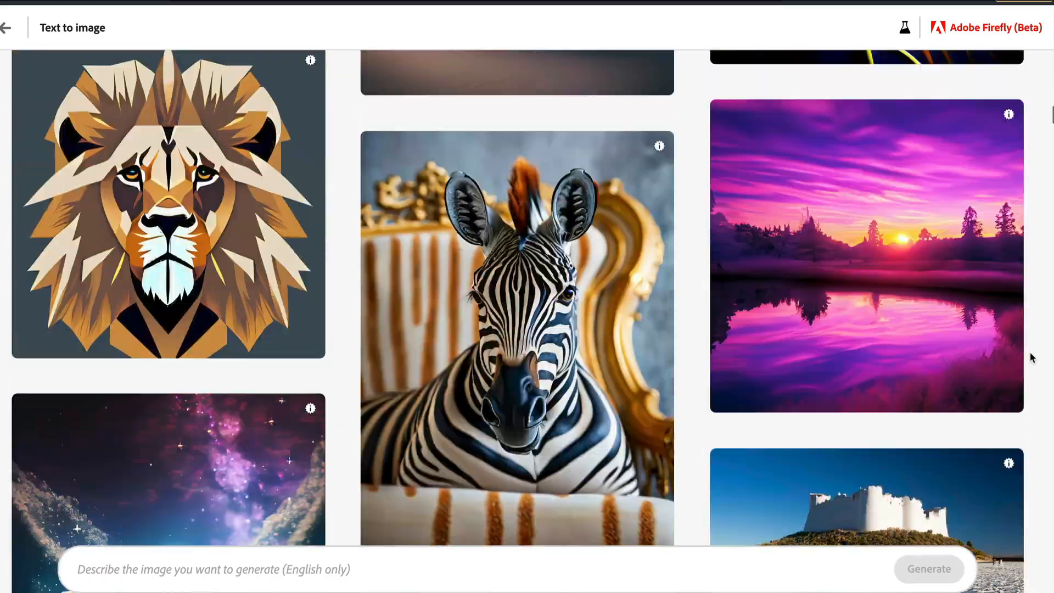
pyautogui.scroll(-10, 1029, 357)
pyautogui.scroll(-10, 1029, 357)
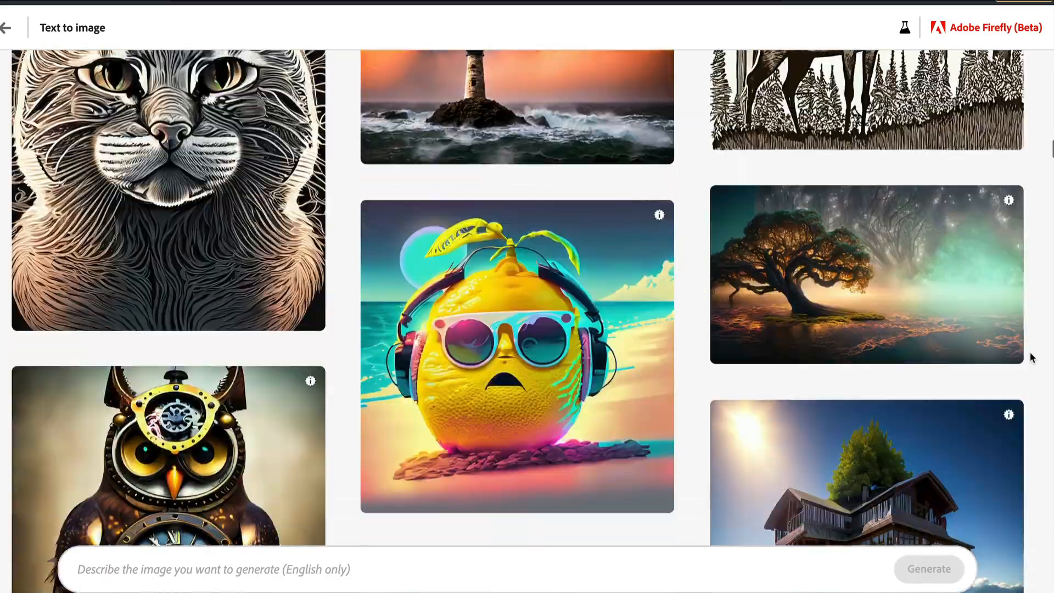
pyautogui.scroll(-6, 1029, 357)
pyautogui.scroll(4, 1030, 357)
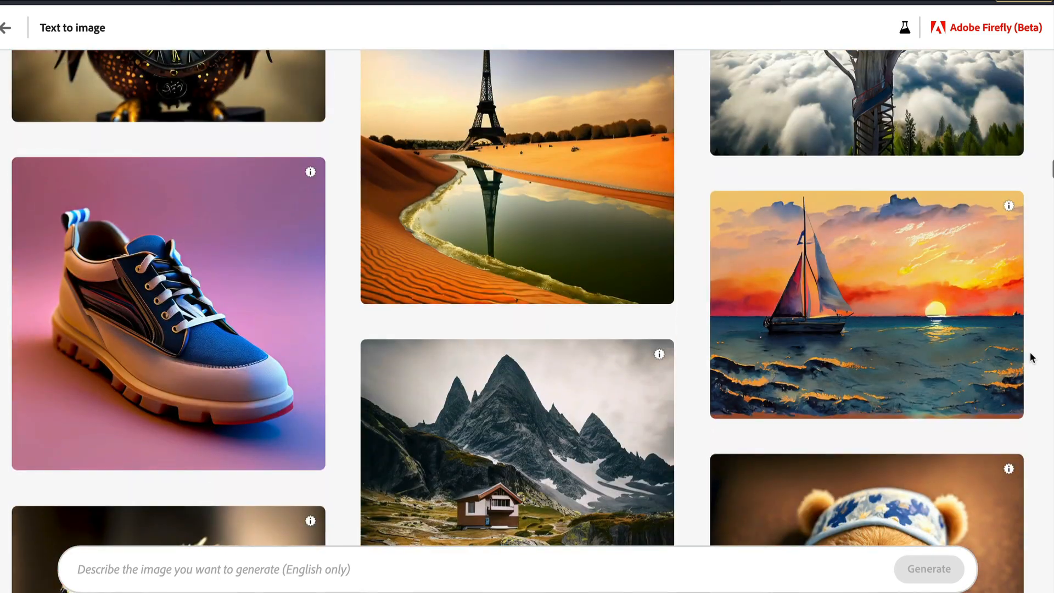
pyautogui.moveTo(139, 321)
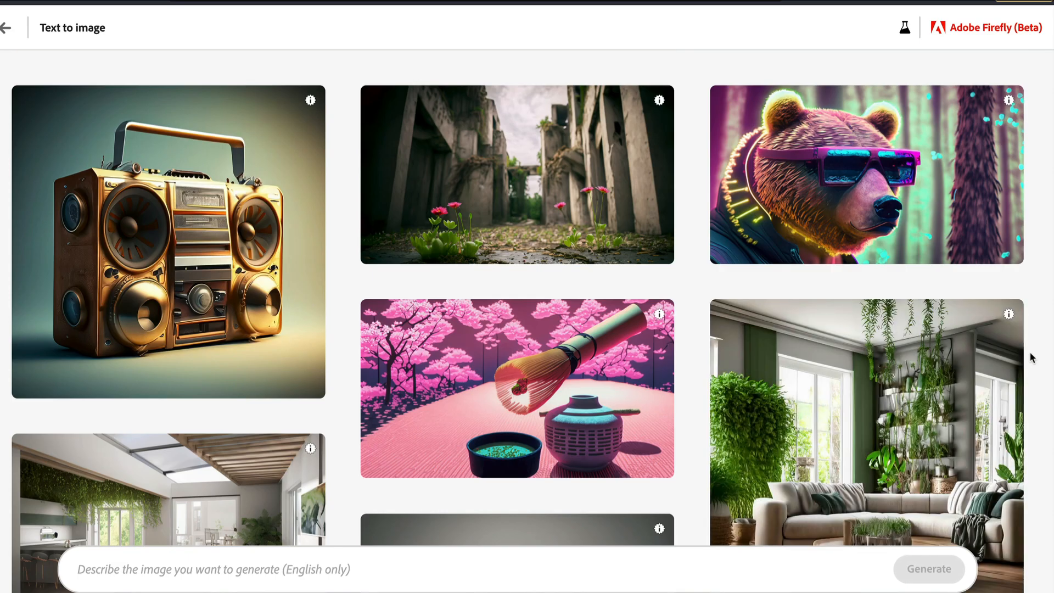
pyautogui.scroll(-2, 1035, 351)
pyautogui.scroll(-7, 1030, 357)
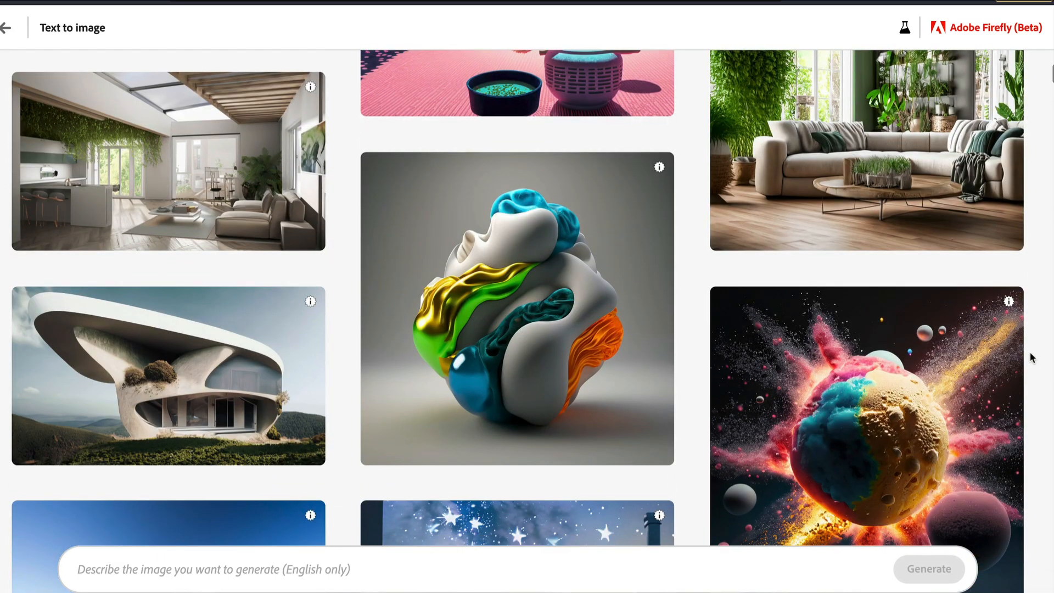